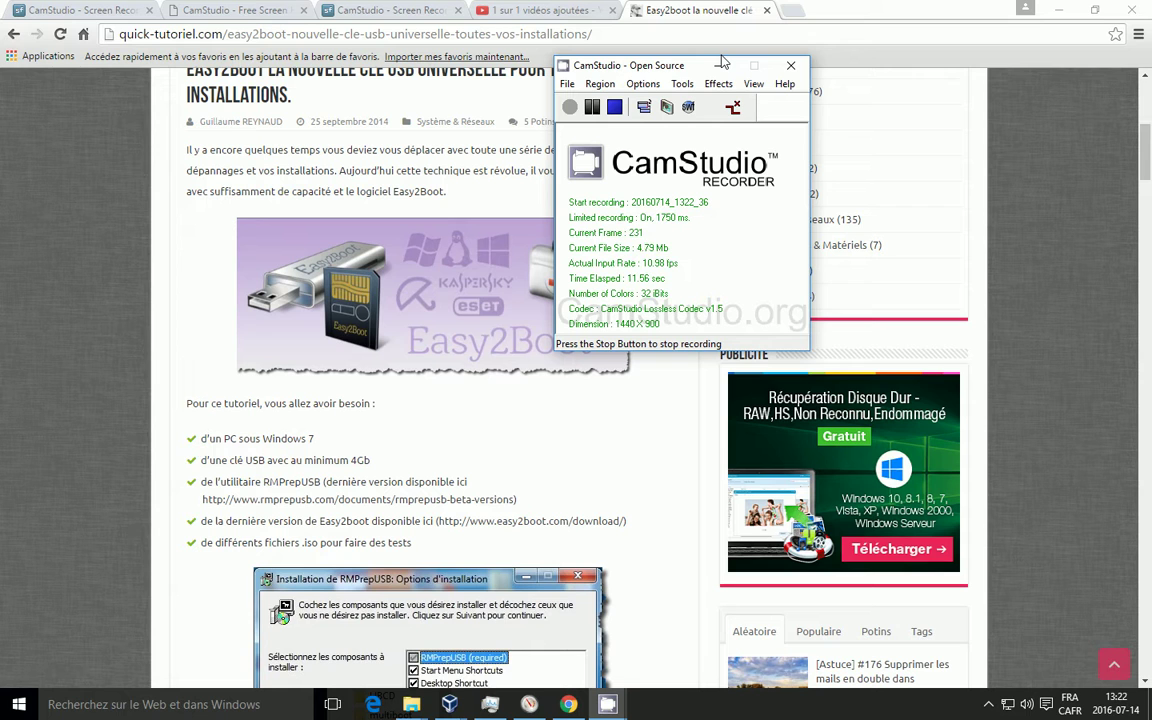
# Step: Open the RMPrepUSB versions page from the link in the tutorial's list of requirements
pyautogui.click(717, 67)
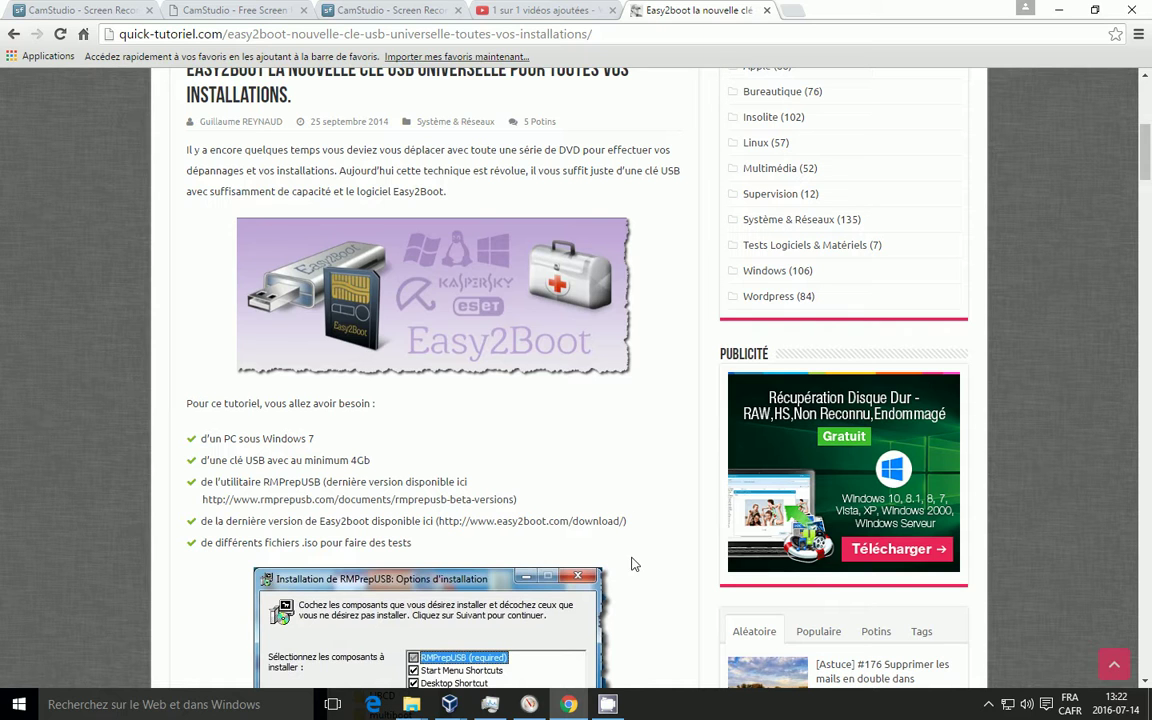
pyautogui.scroll(-1, 638, 544)
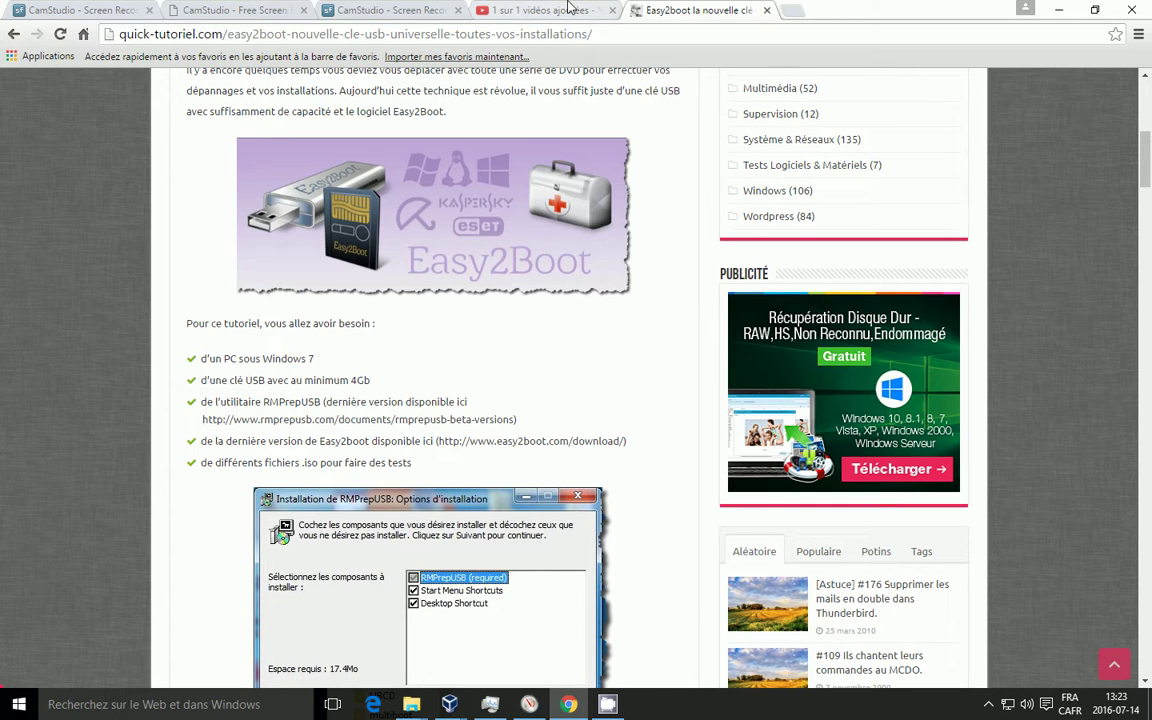
pyautogui.click(334, 420)
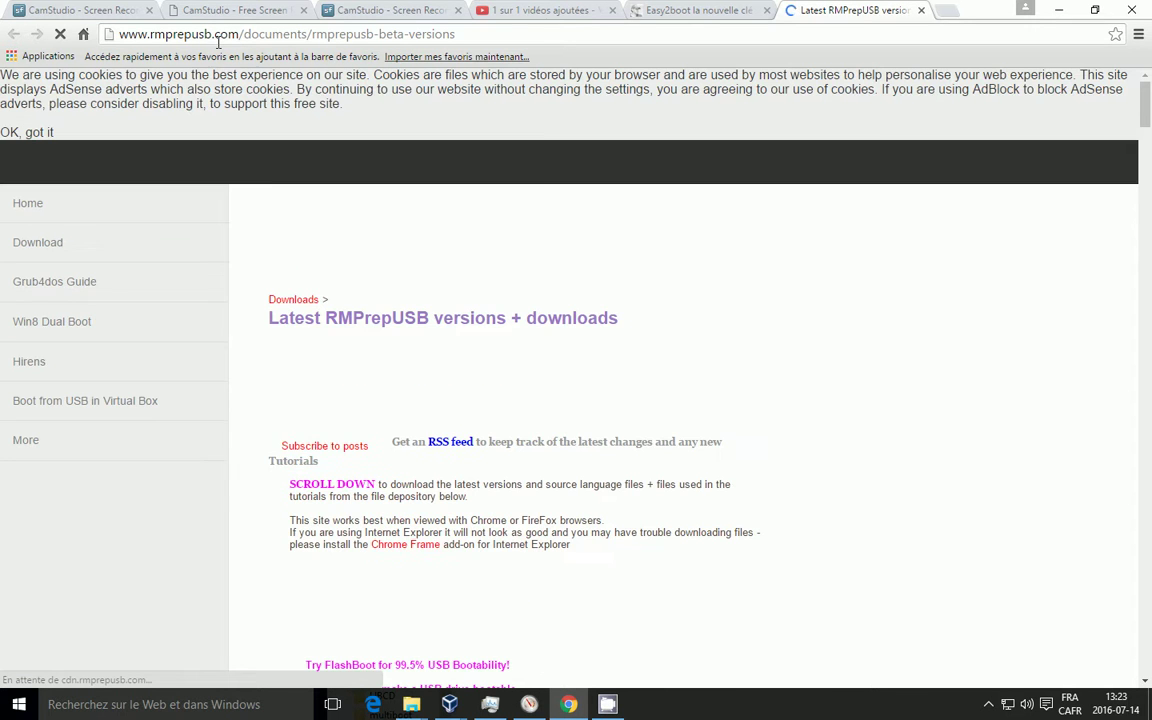
# Step: Decline the page translation and download the Install_RMPrepUSB_Full_v2.1.731 zip file from the latest versions list
pyautogui.scroll(-5, 453, 264)
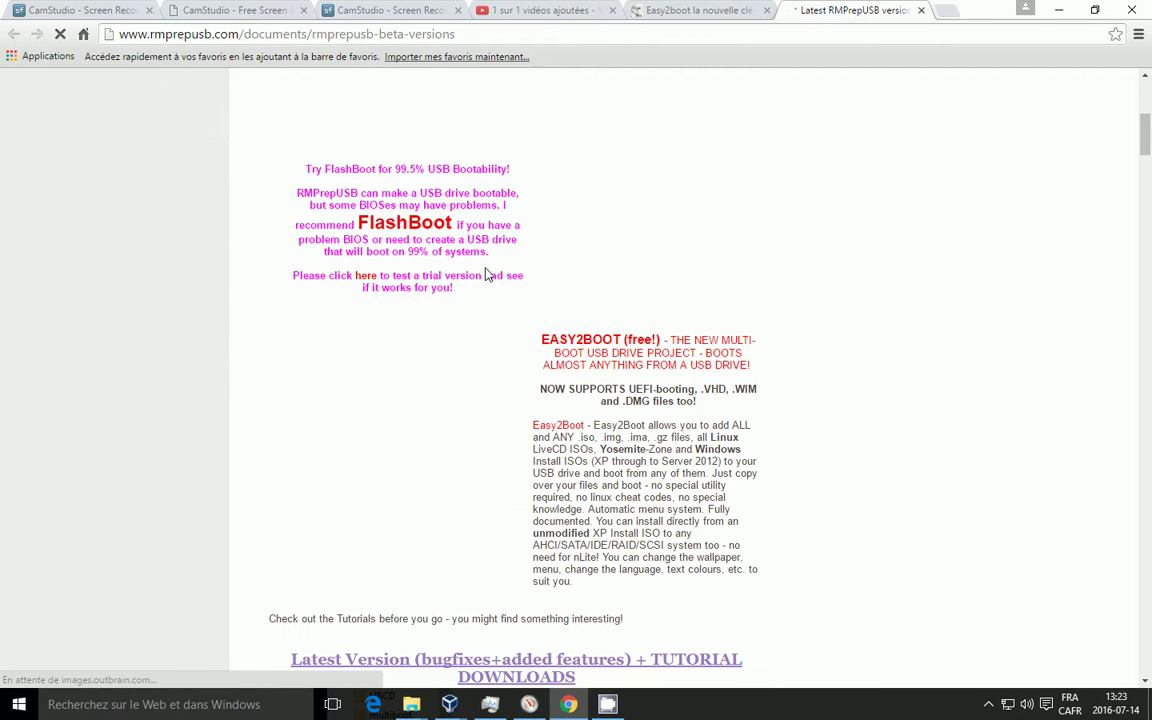
pyautogui.scroll(-1, 487, 274)
pyautogui.scroll(-2, 486, 272)
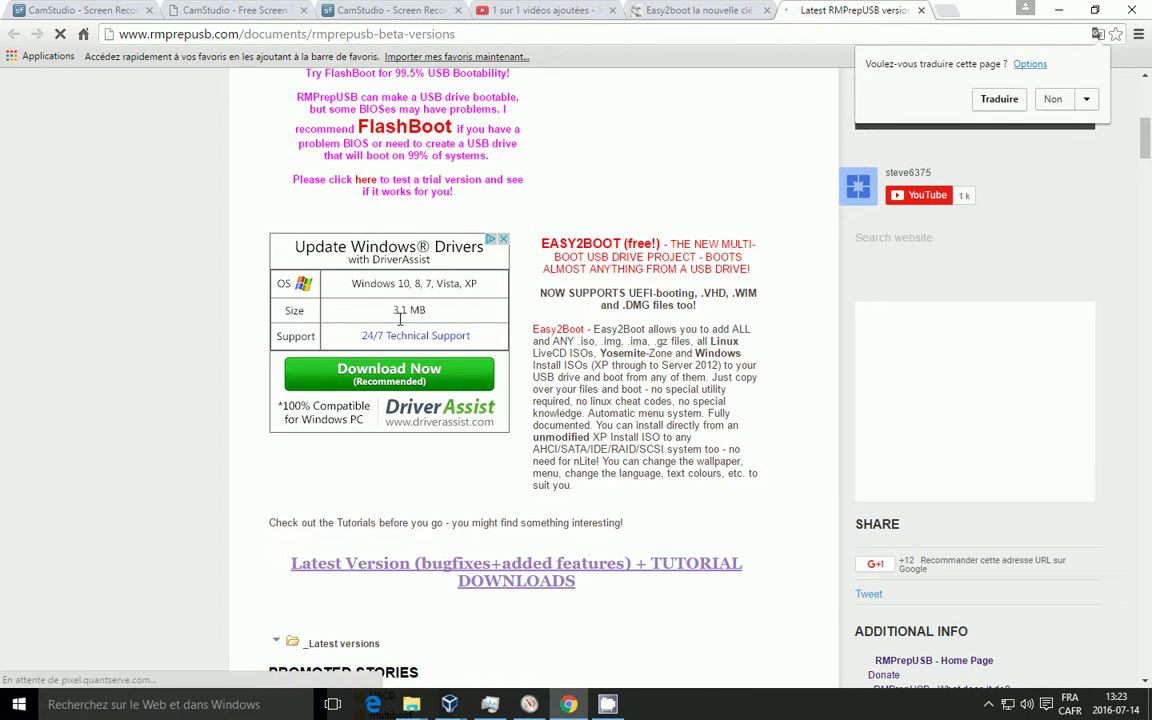
pyautogui.scroll(3, 490, 320)
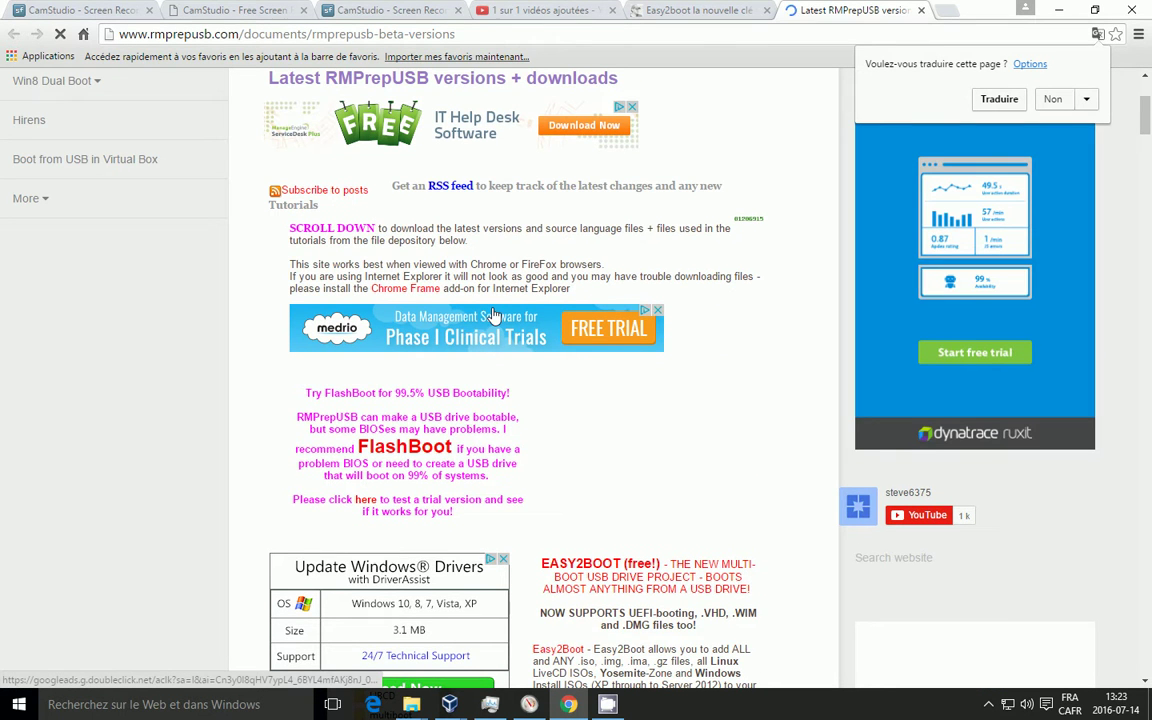
pyautogui.scroll(2, 490, 276)
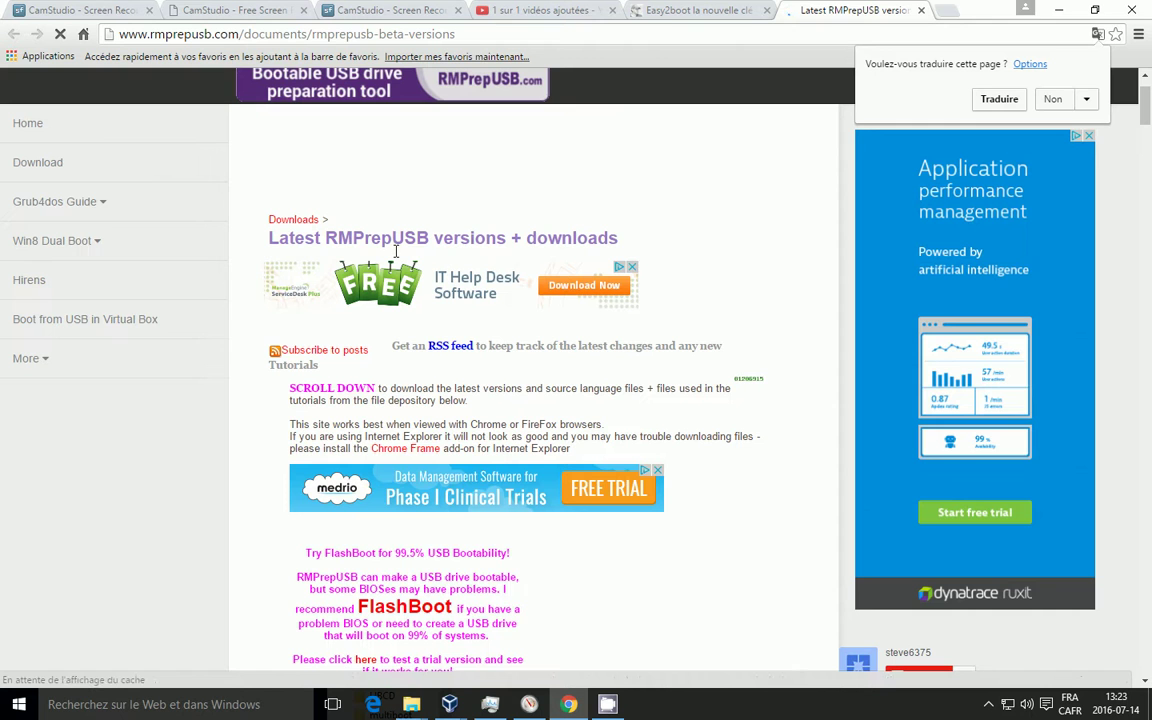
pyautogui.click(1056, 99)
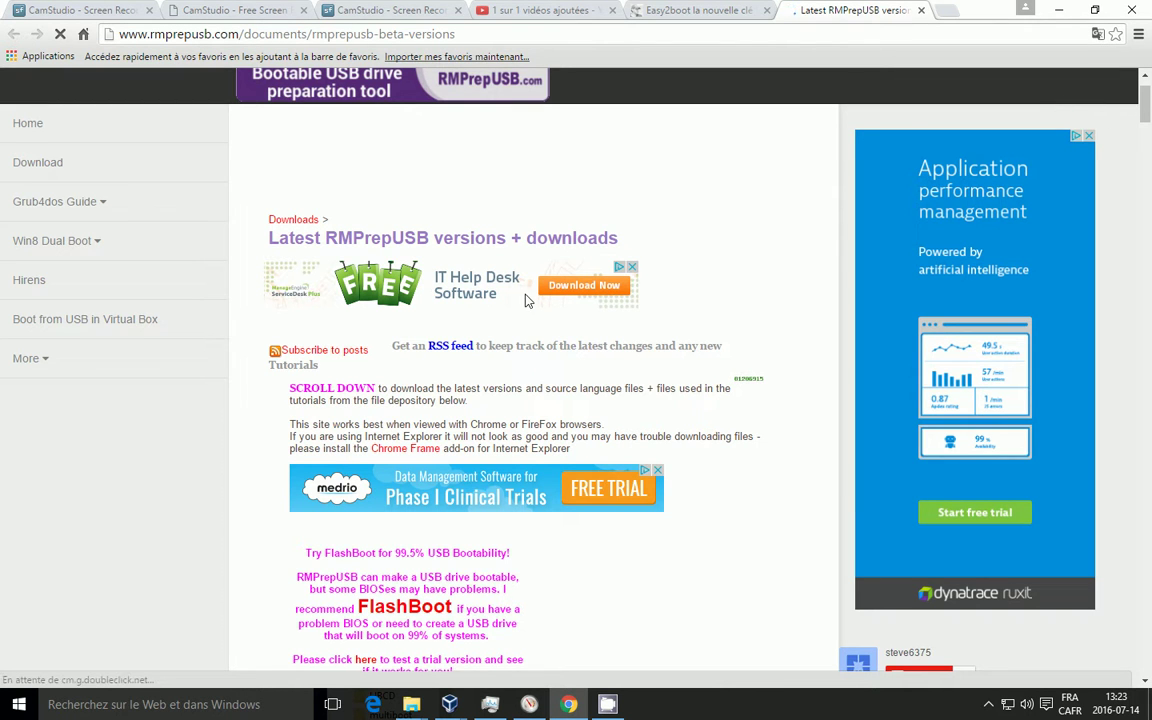
pyautogui.scroll(-2, 697, 386)
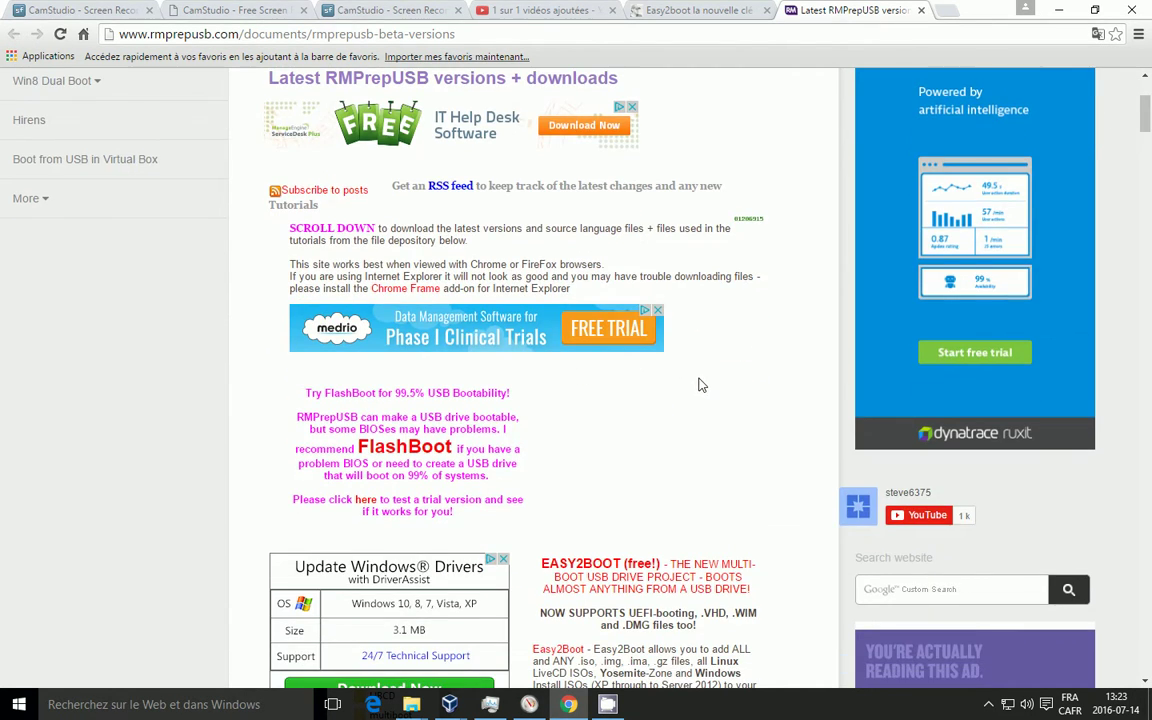
pyautogui.scroll(-8, 700, 385)
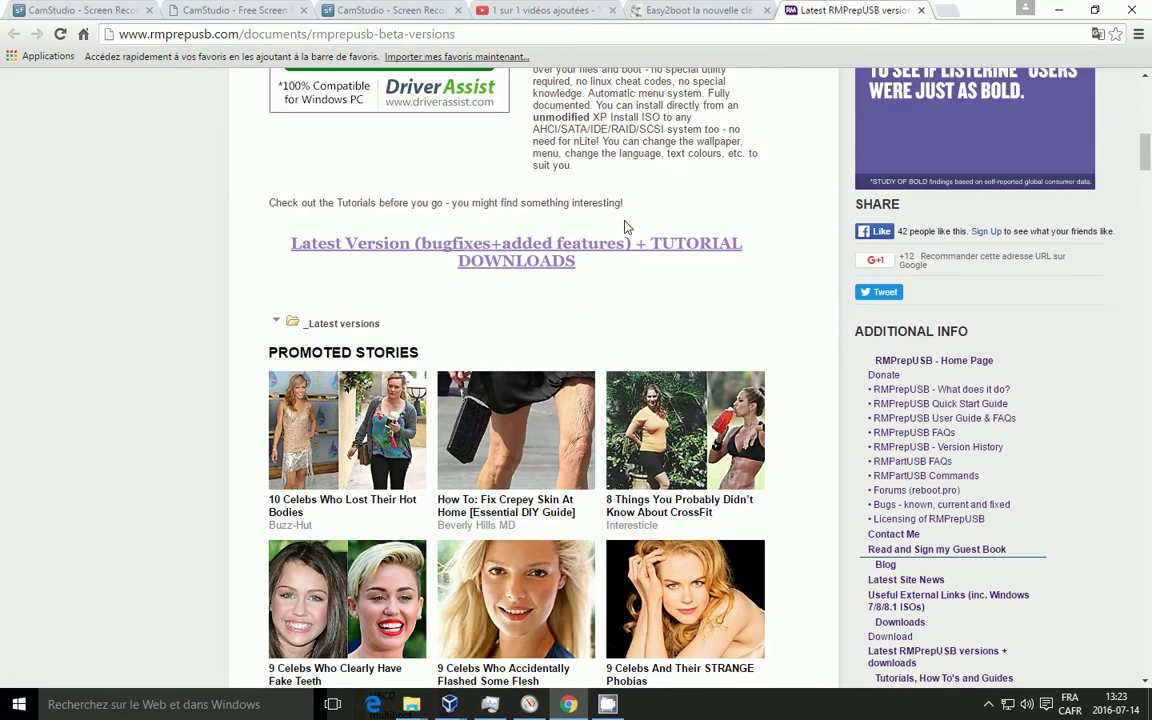
pyautogui.scroll(-1, 347, 278)
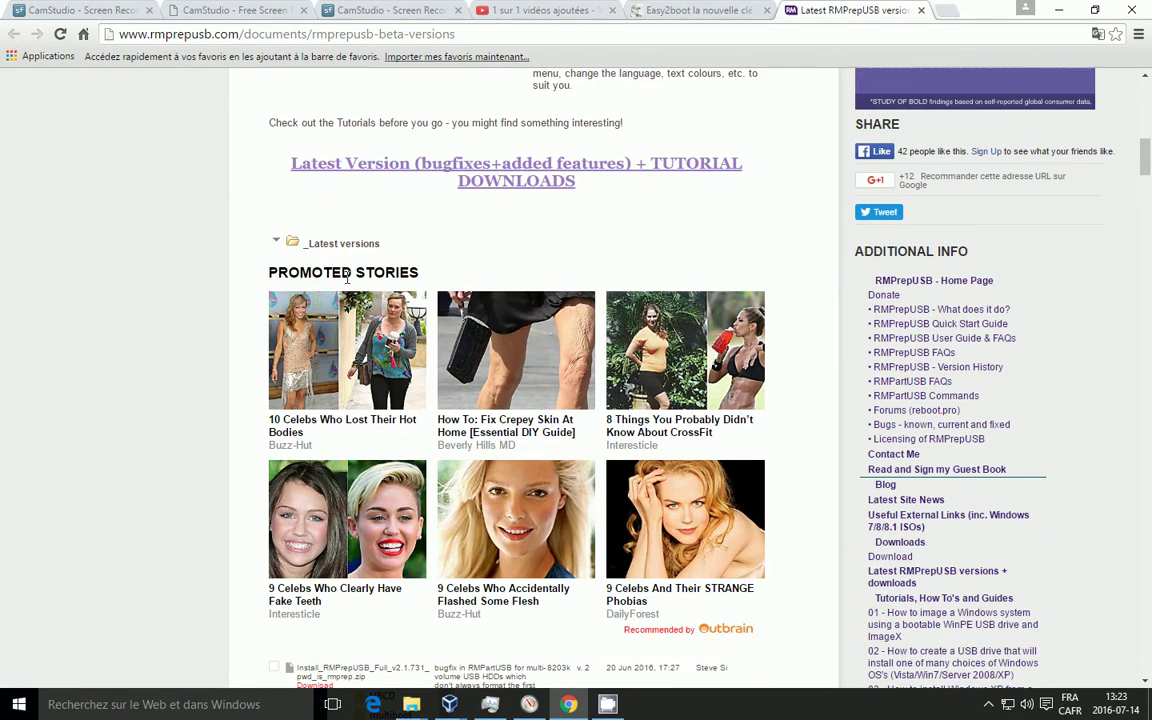
pyautogui.scroll(-6, 490, 389)
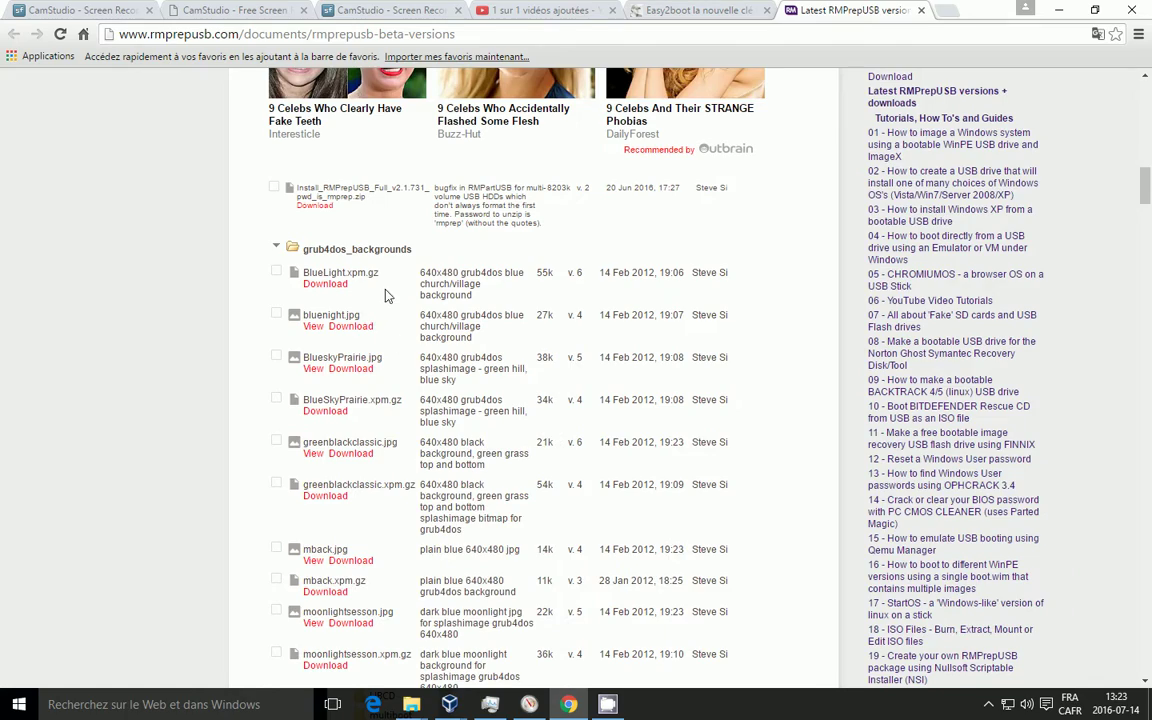
pyautogui.click(309, 214)
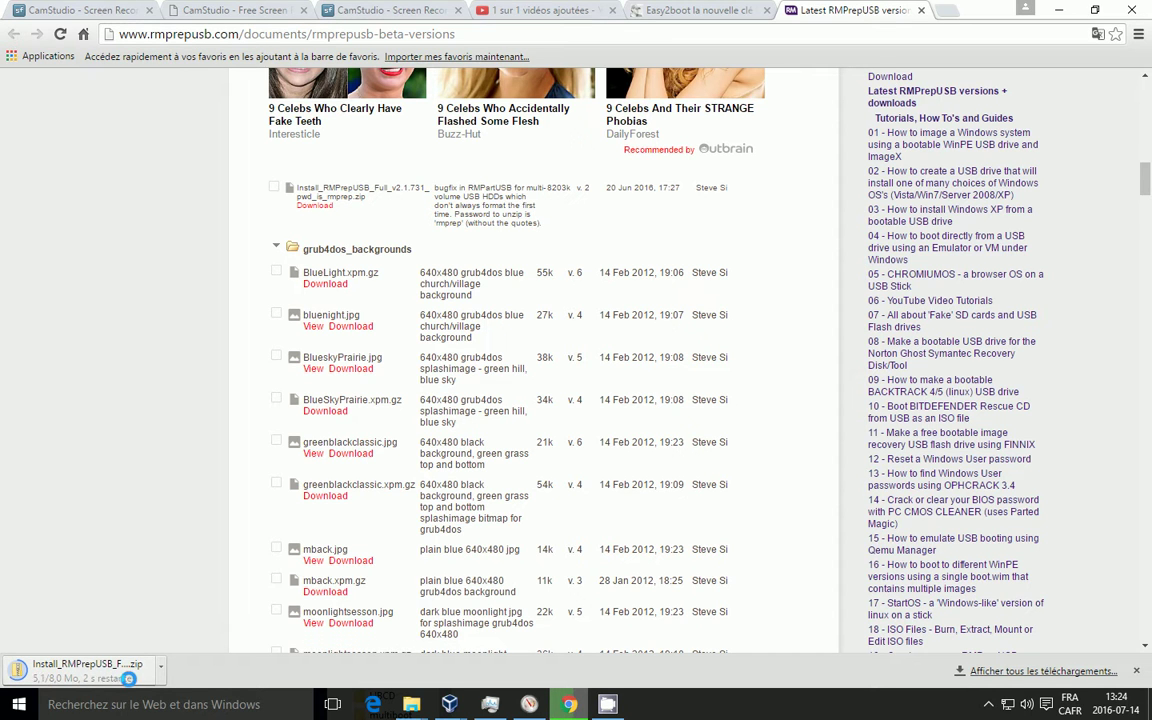
# Step: Follow the tutorial's Easy2Boot link and download the E2B+DPMS v1.81A package, declining translation of the page
pyautogui.click(672, 10)
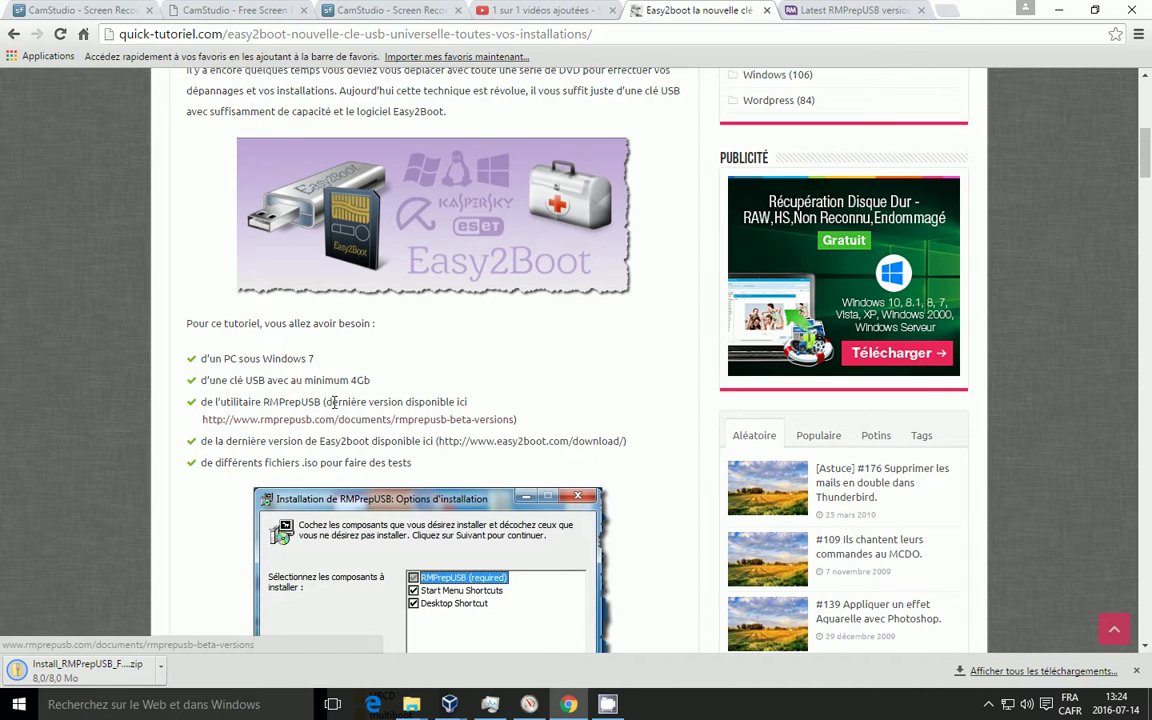
pyautogui.click(537, 450)
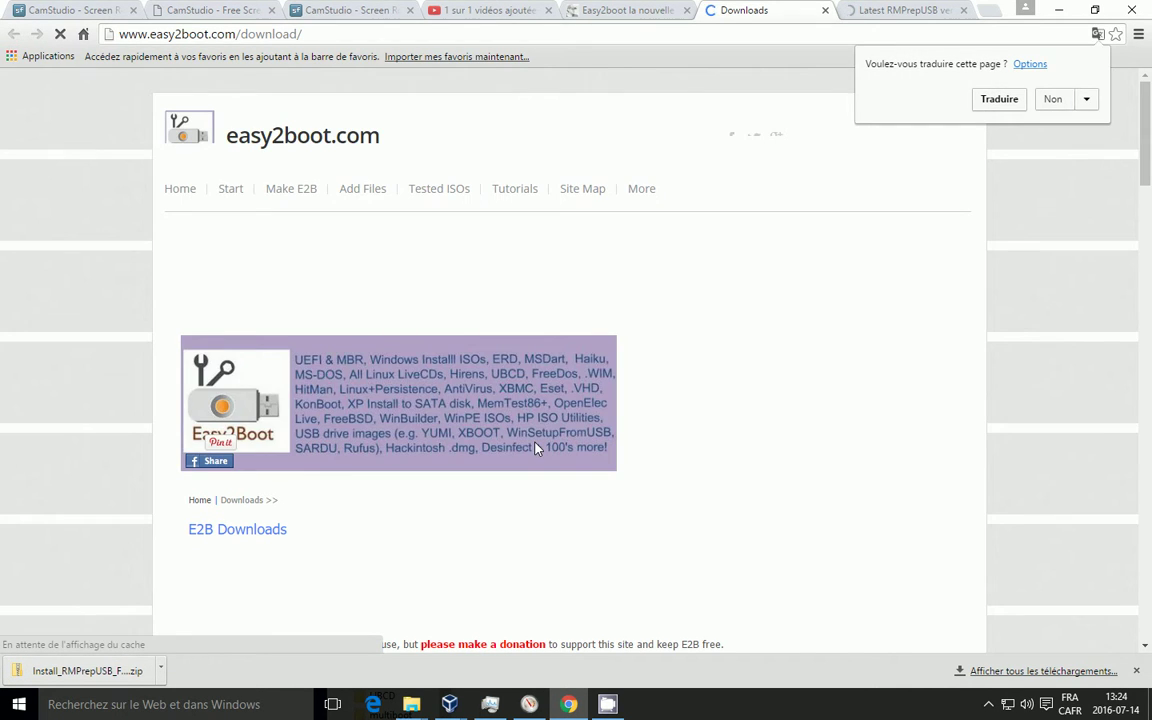
pyautogui.scroll(-3, 725, 406)
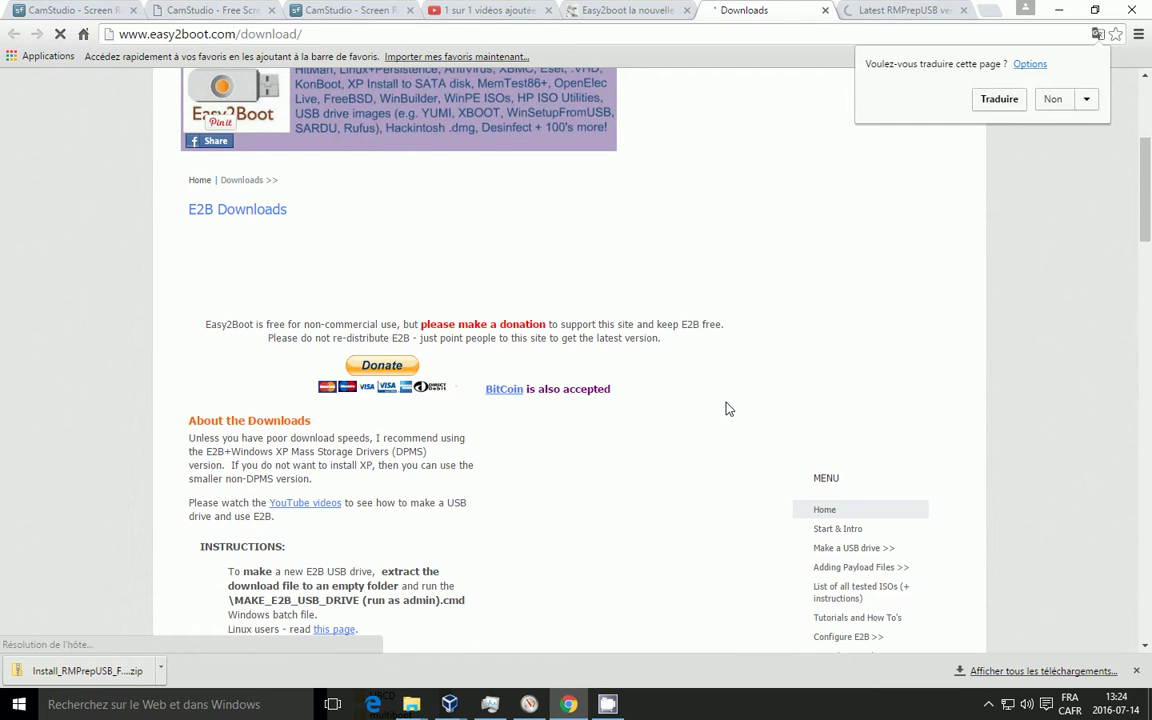
pyautogui.scroll(-3, 728, 408)
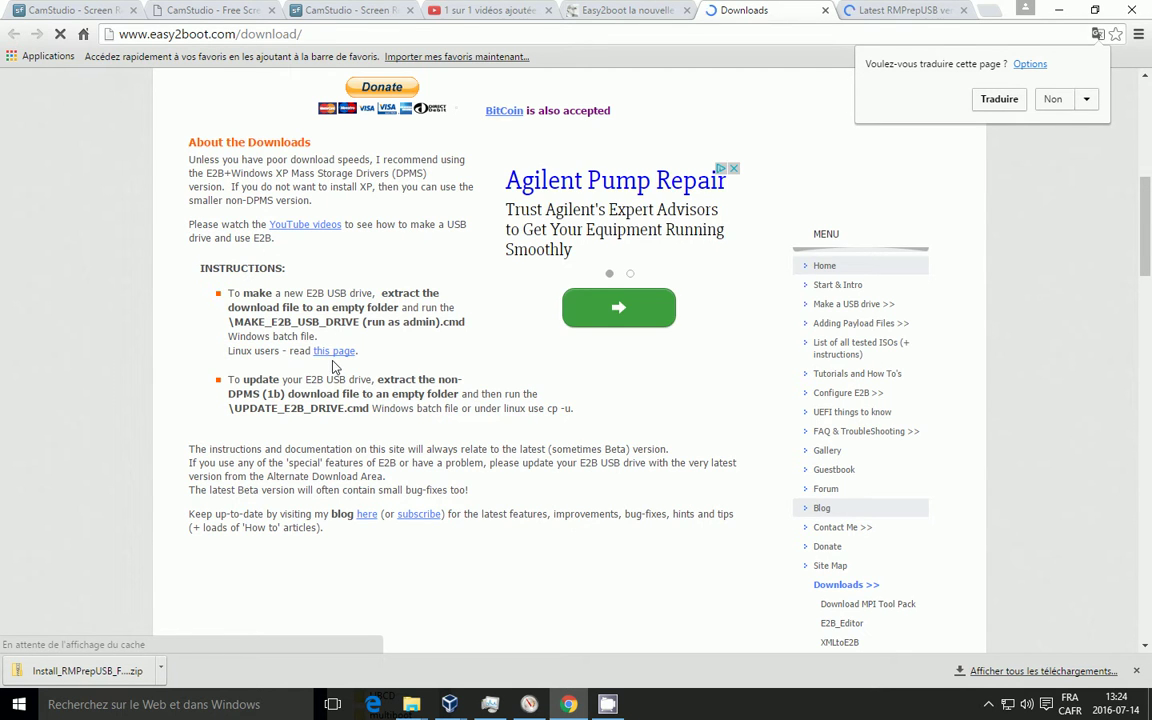
pyautogui.scroll(-7, 333, 367)
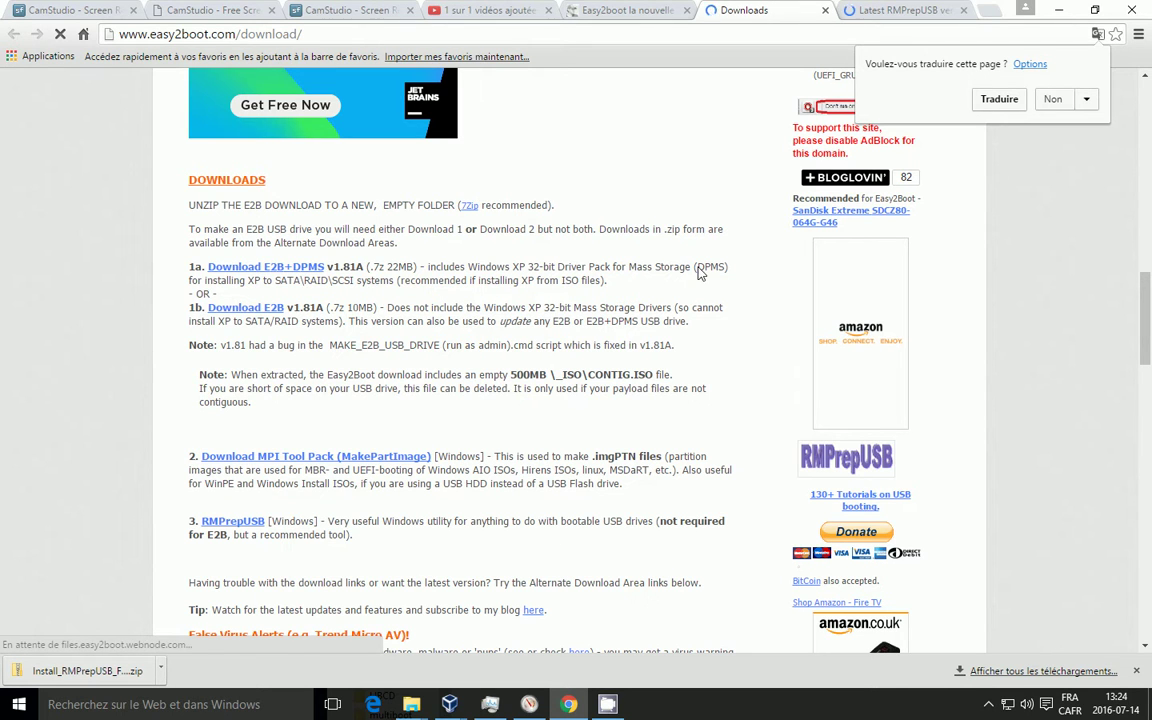
pyautogui.click(300, 274)
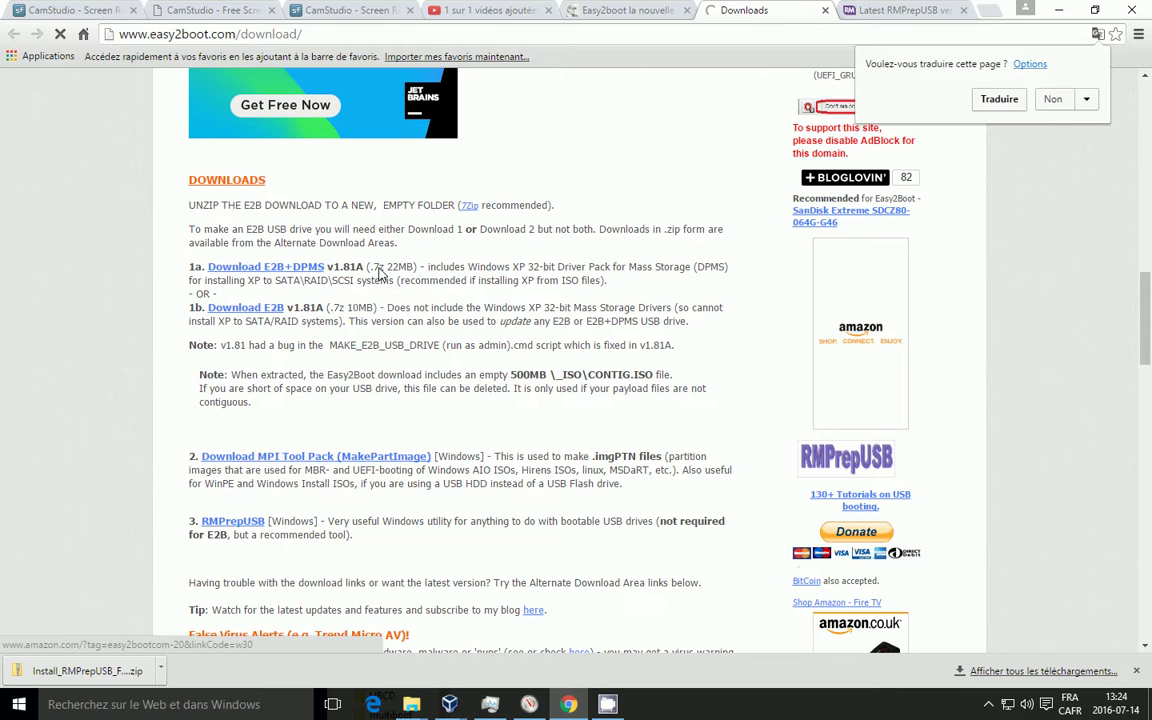
pyautogui.click(308, 272)
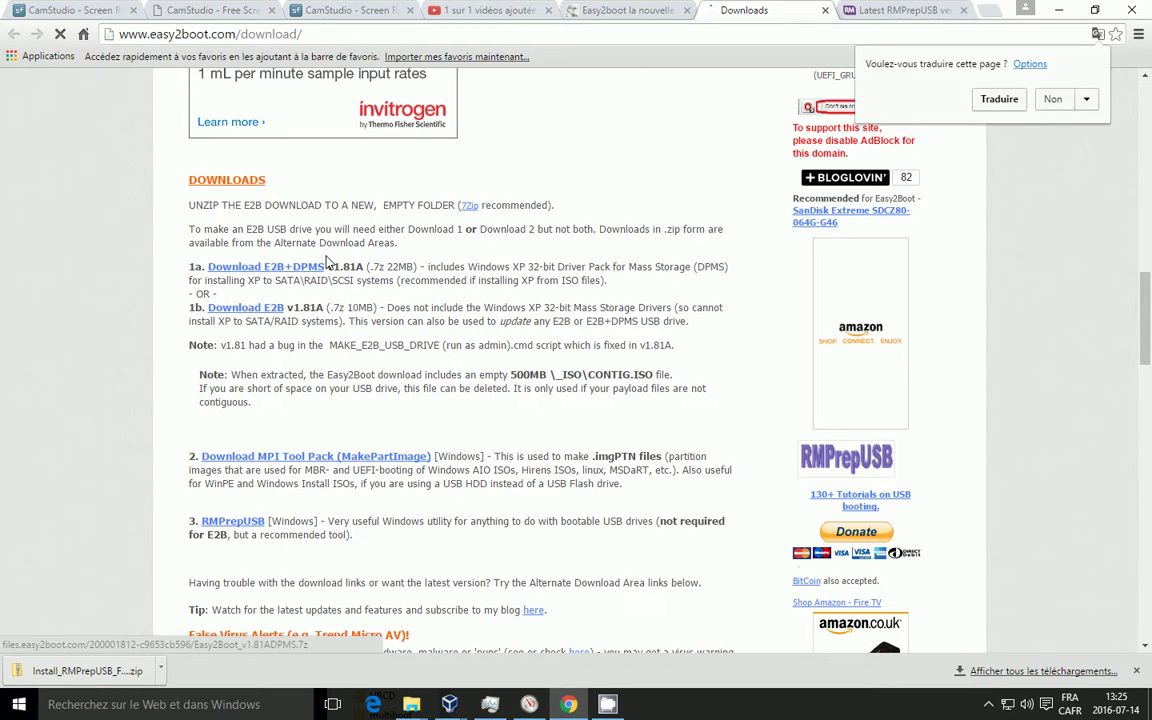
pyautogui.click(324, 265)
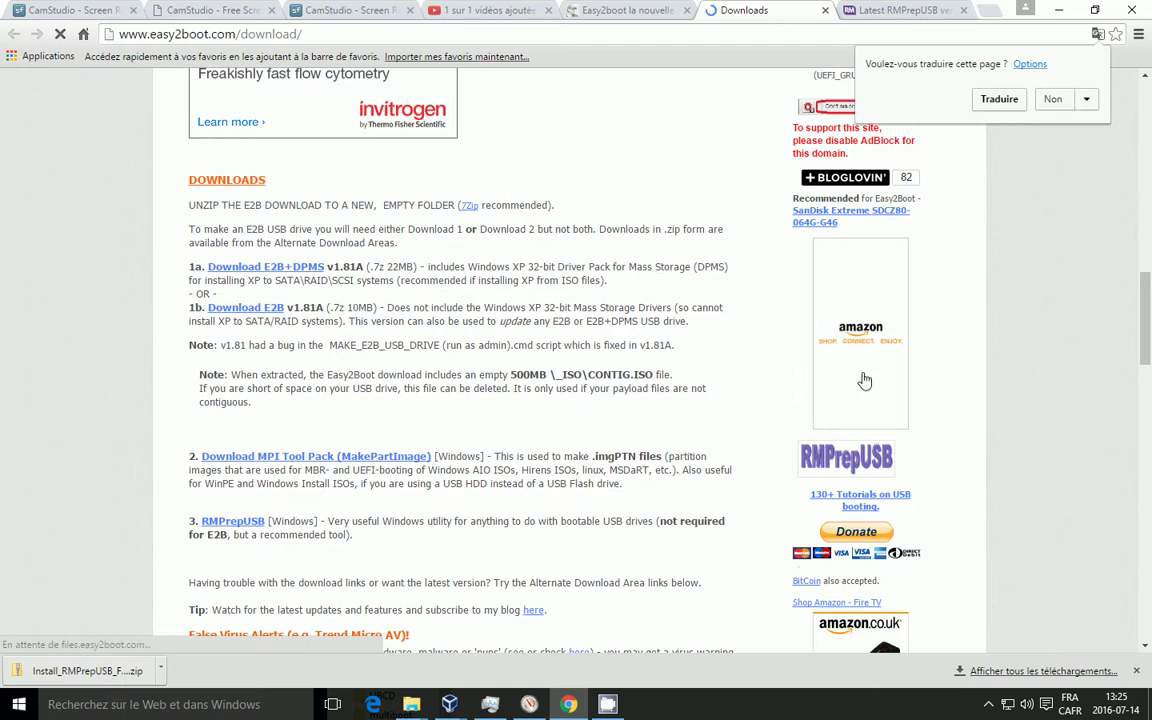
pyautogui.click(1054, 99)
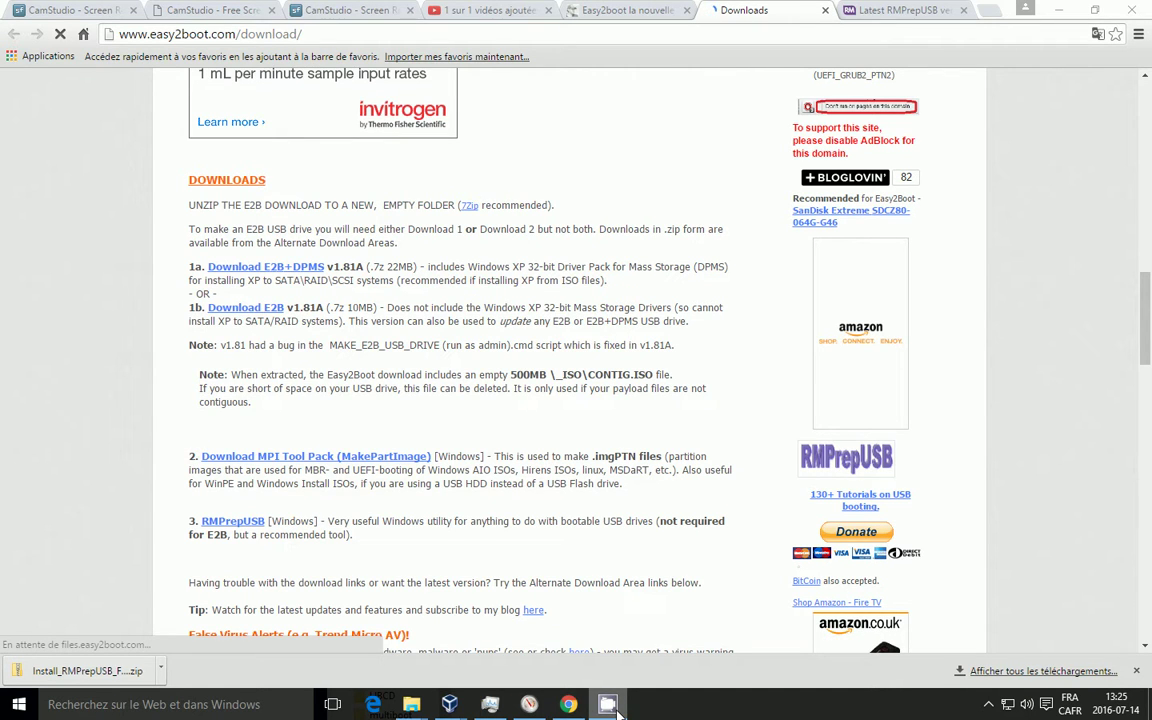
pyautogui.click(988, 704)
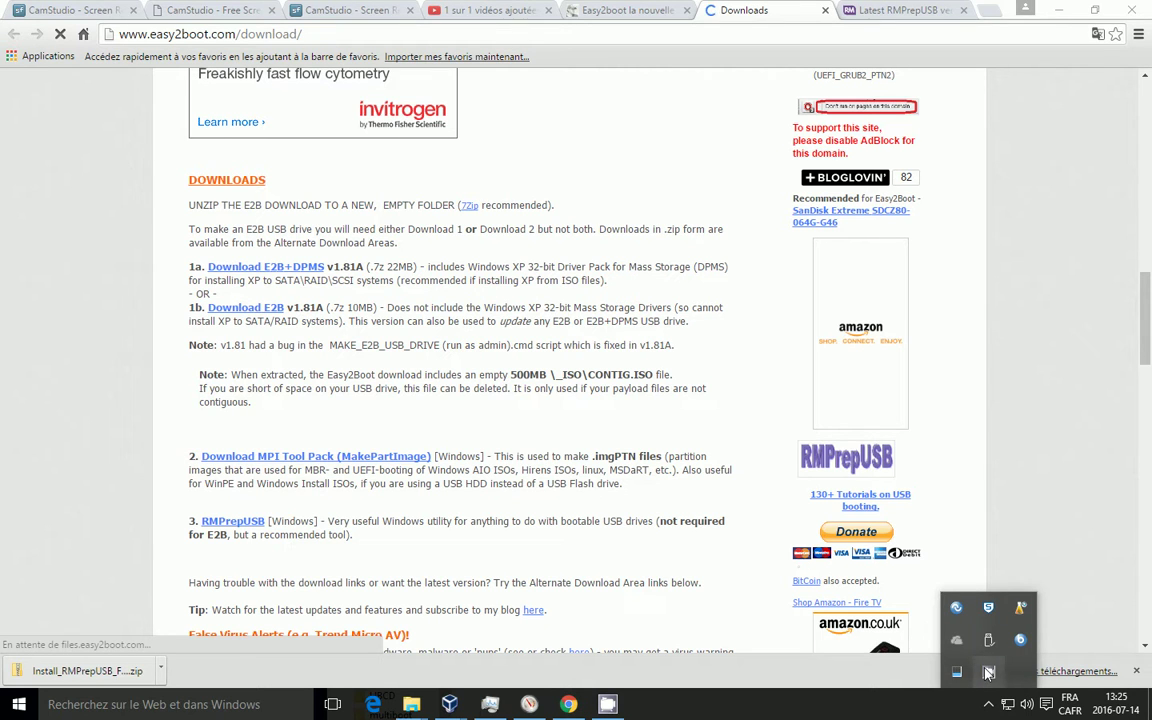
pyautogui.click(988, 672)
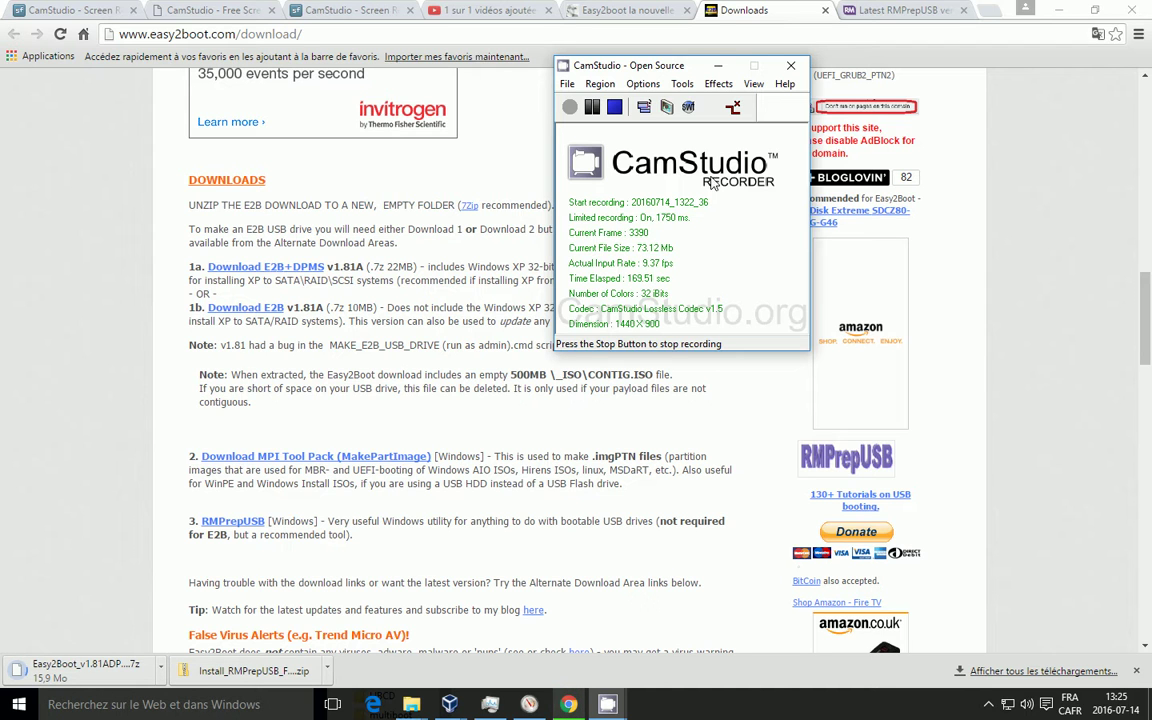
pyautogui.click(717, 65)
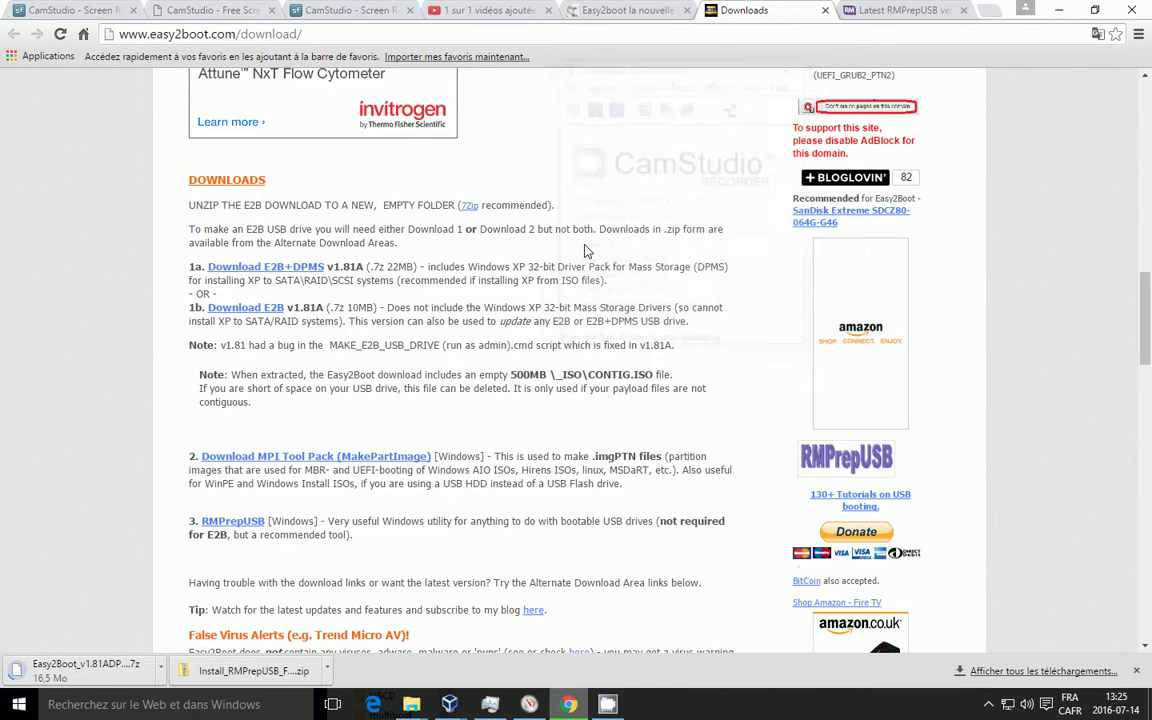
# Step: Open the downloaded RMPrepUSB zip file and extract the Install_RMPrepUSB_Full application to the desktop
pyautogui.click(253, 671)
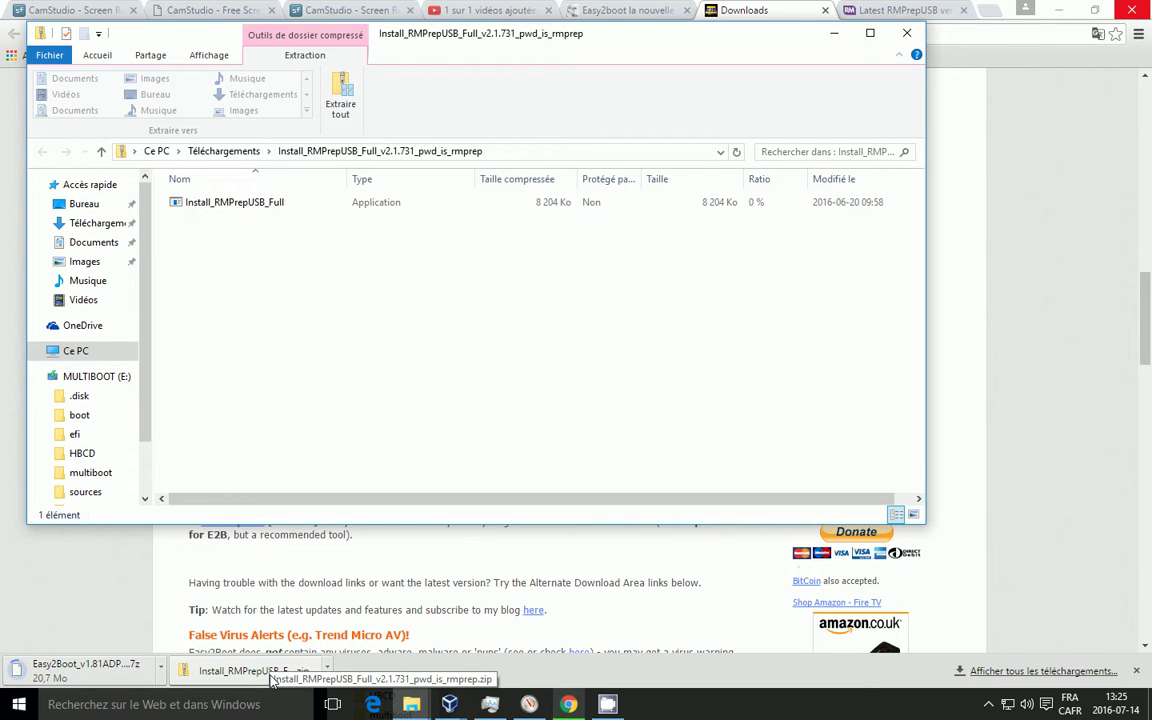
pyautogui.click(1059, 11)
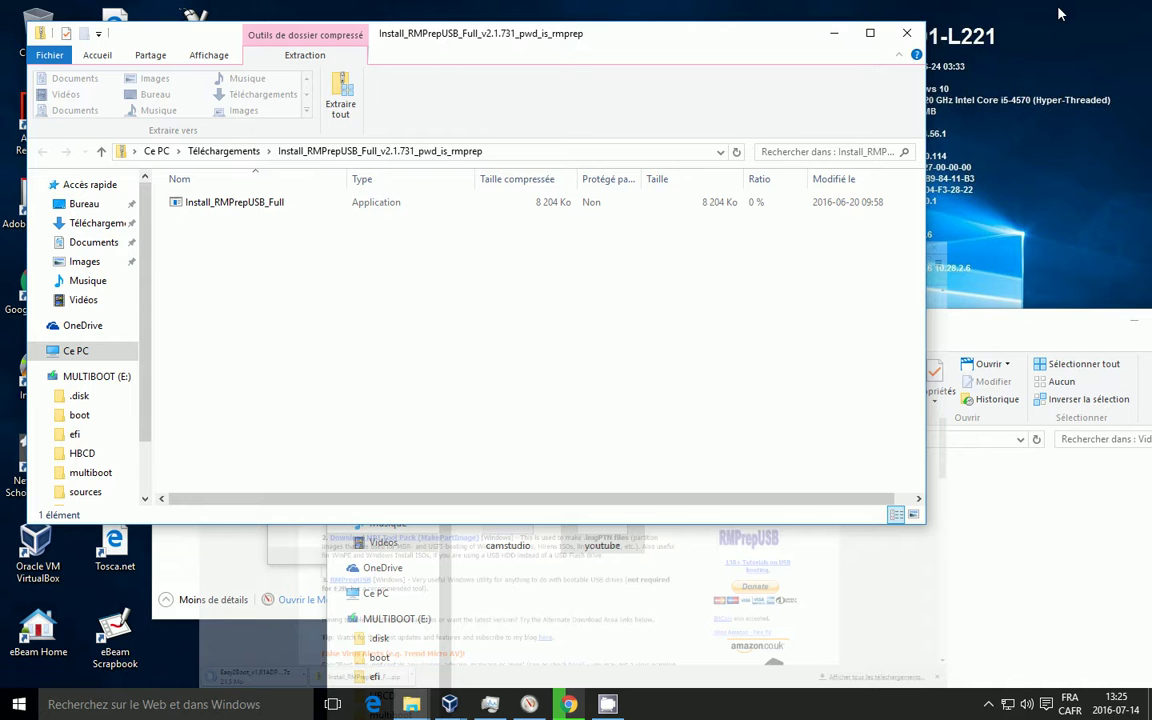
pyautogui.moveTo(244, 197); pyautogui.dragTo(1072, 200)
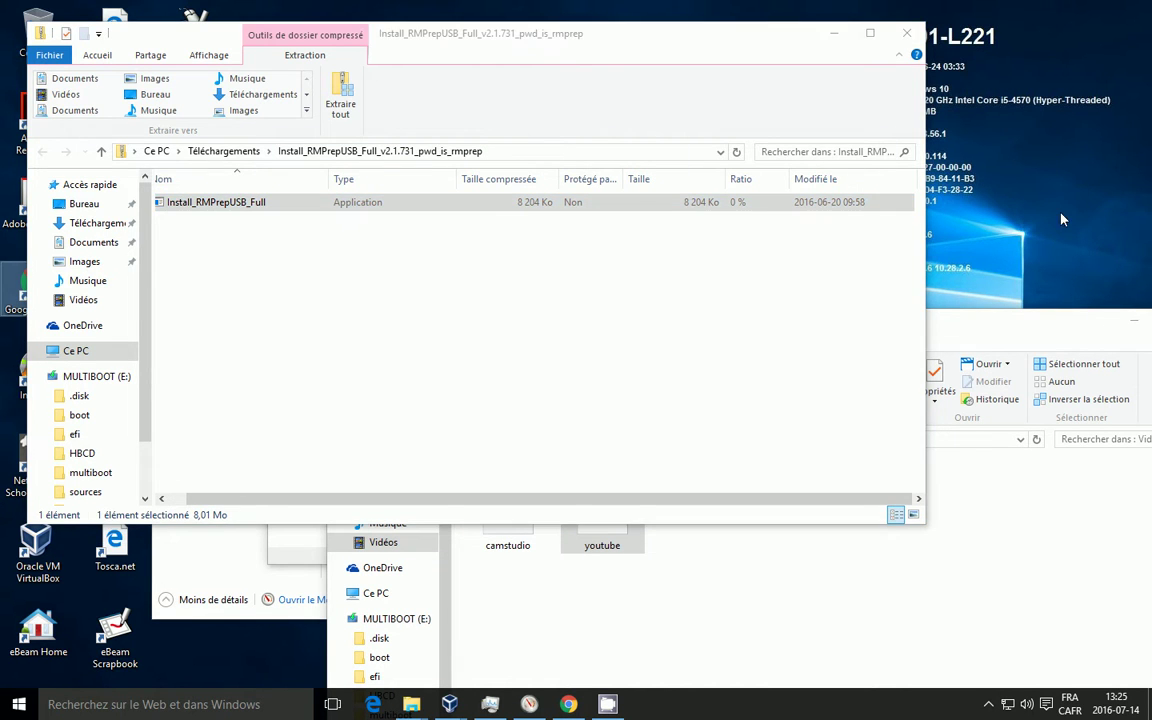
# Step: Clear the zip archive, Resource Monitor and Task Manager windows off the desktop
pyautogui.click(834, 33)
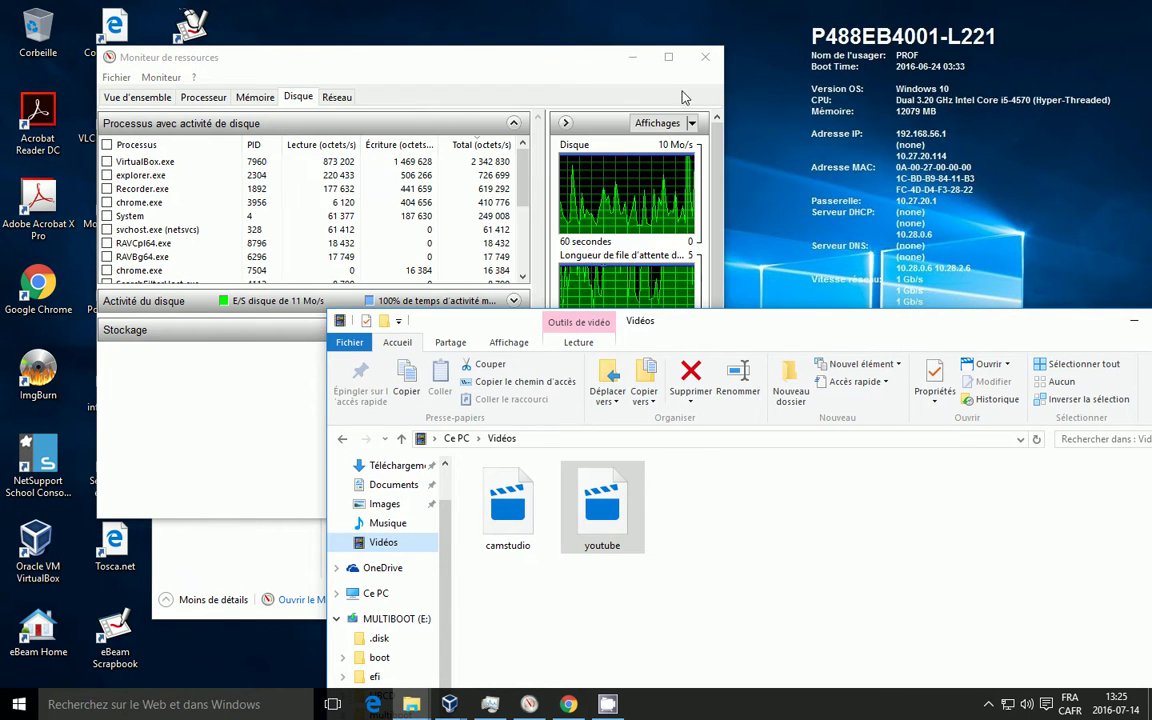
pyautogui.click(690, 66)
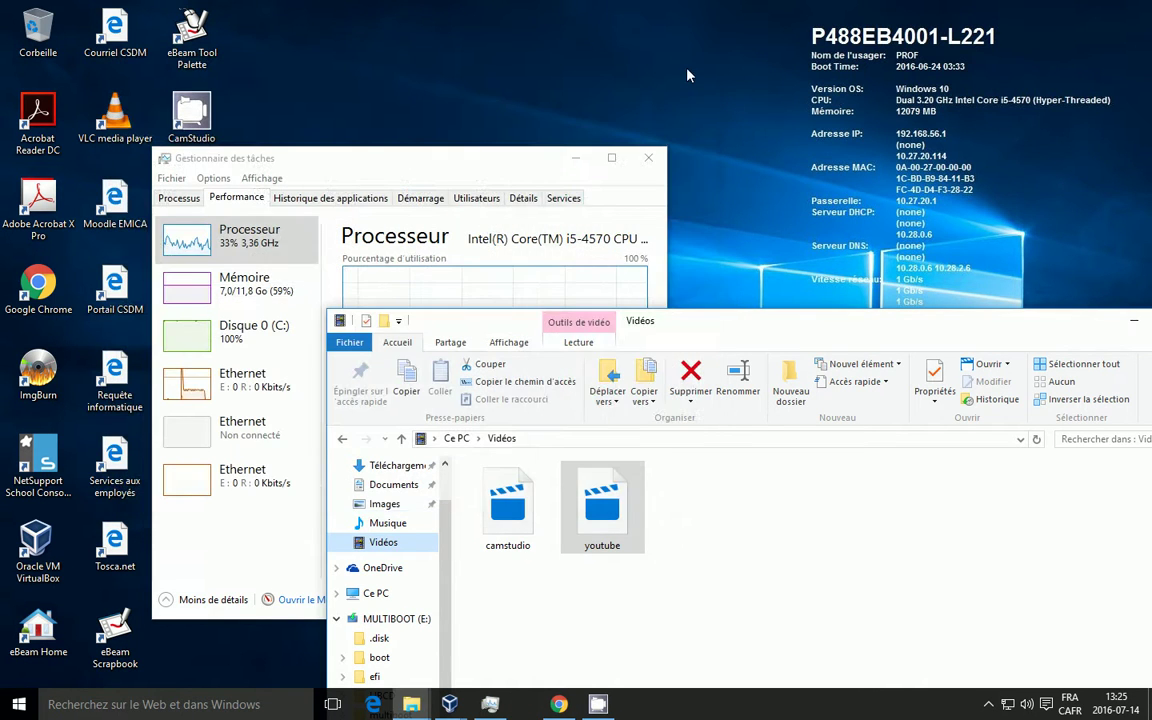
pyautogui.click(688, 158)
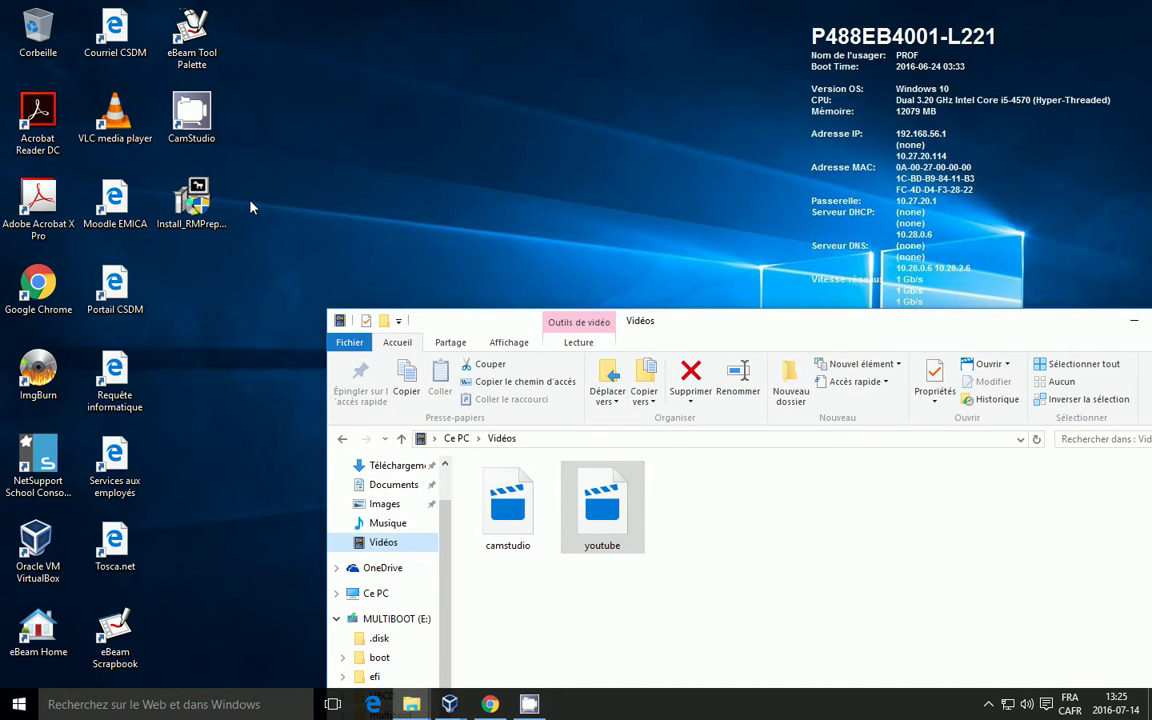
# Step: Install RMPrepUSB in French with all components and shortcuts into C:\Program Files (x86)\RMPrepUSB
pyautogui.doubleClick(192, 200)
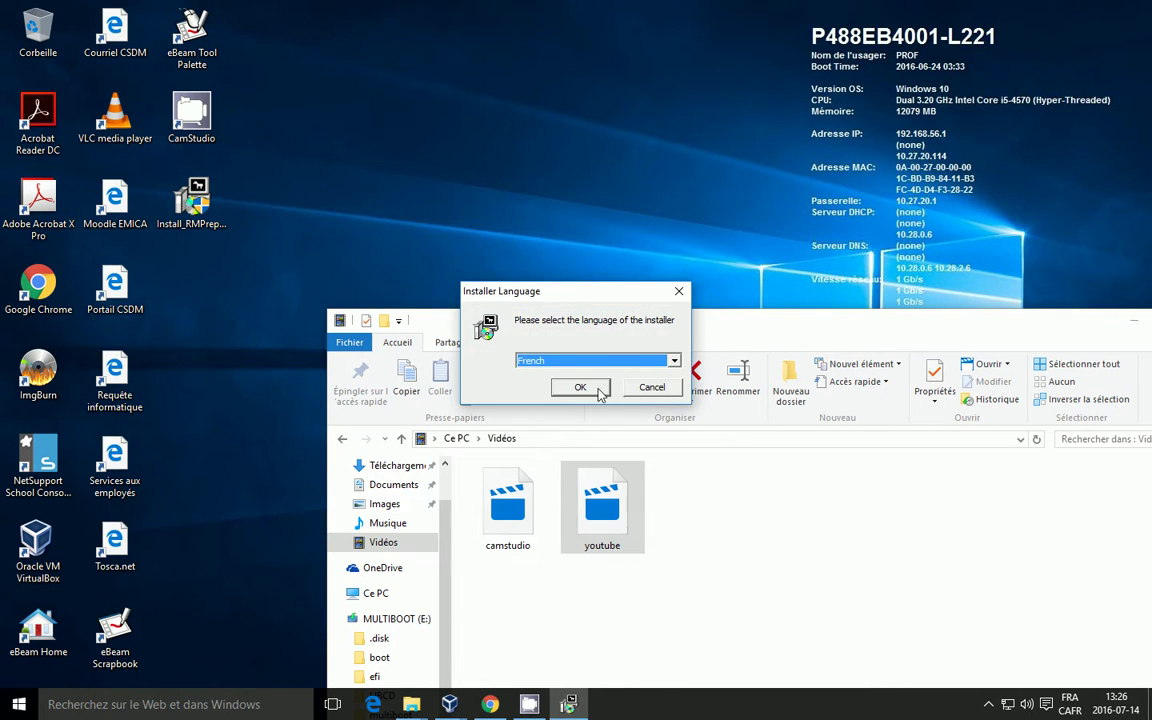
pyautogui.click(588, 386)
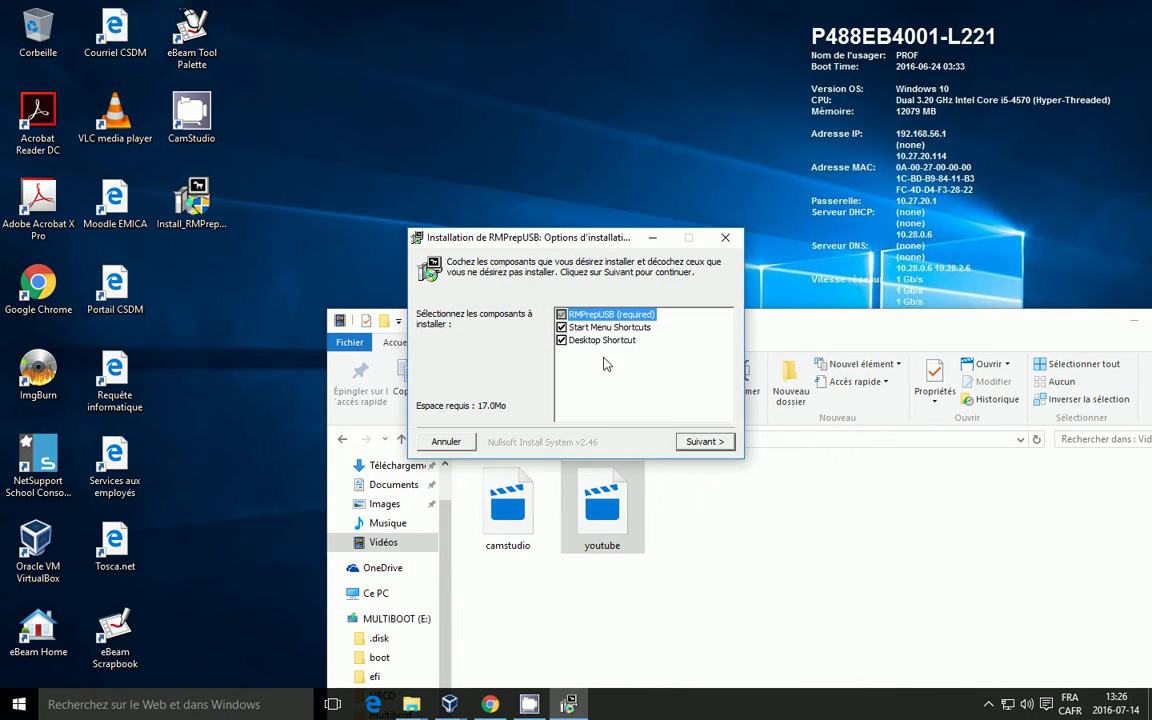
pyautogui.click(706, 442)
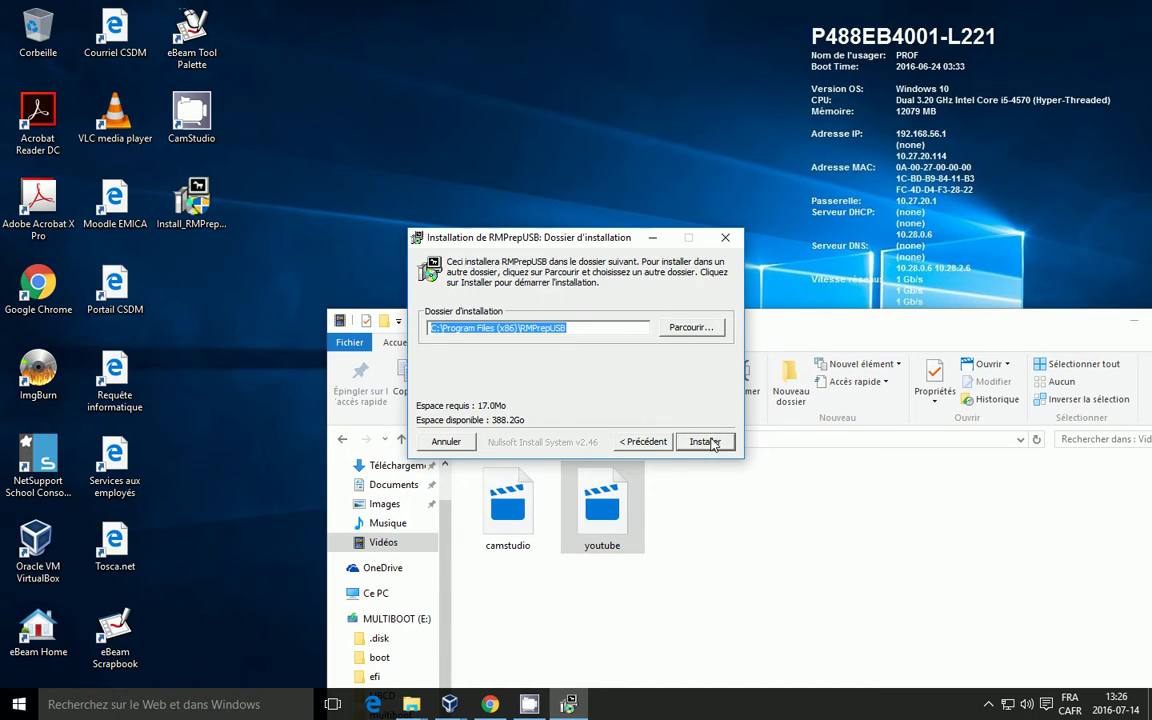
pyautogui.click(710, 442)
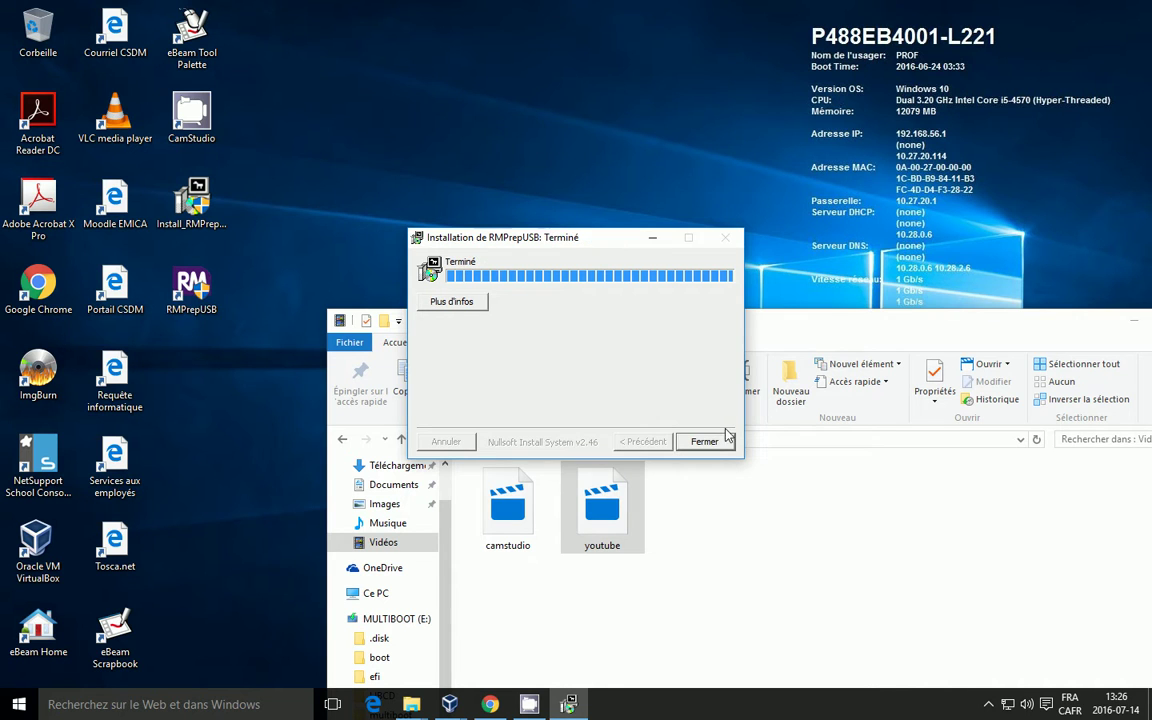
# Step: Finish the installer by launching RMPrepUSB and view the files on the Kingston DataTraveler USB drive
pyautogui.click(706, 441)
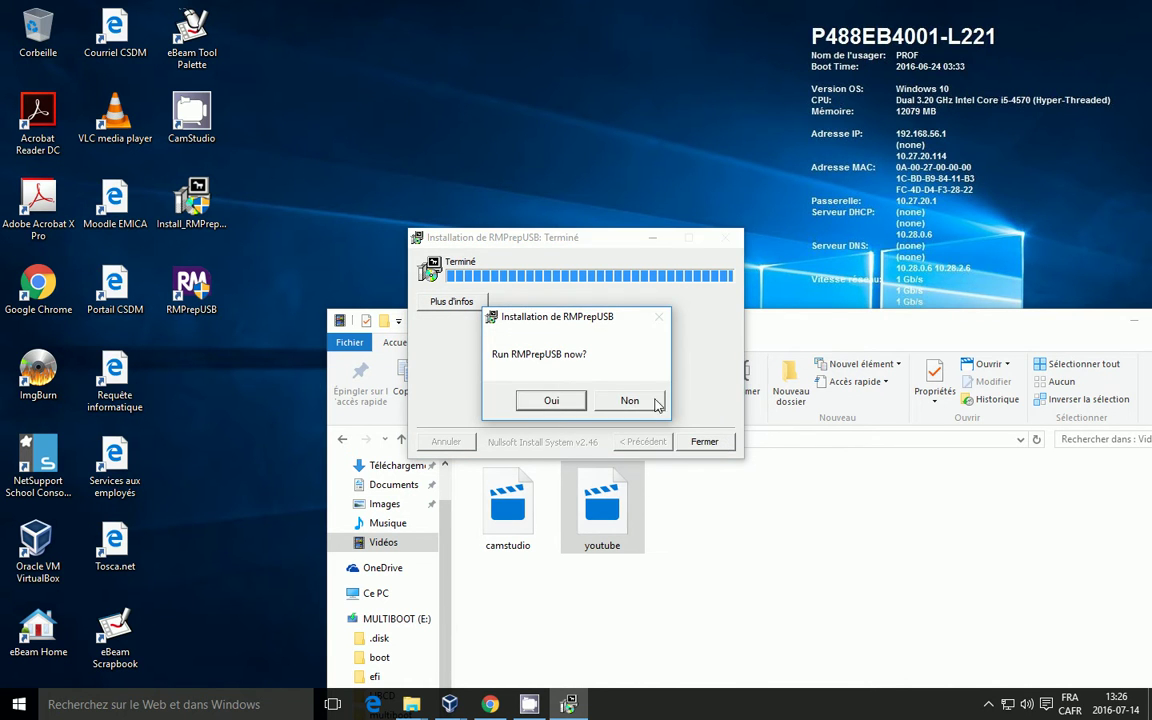
pyautogui.click(550, 400)
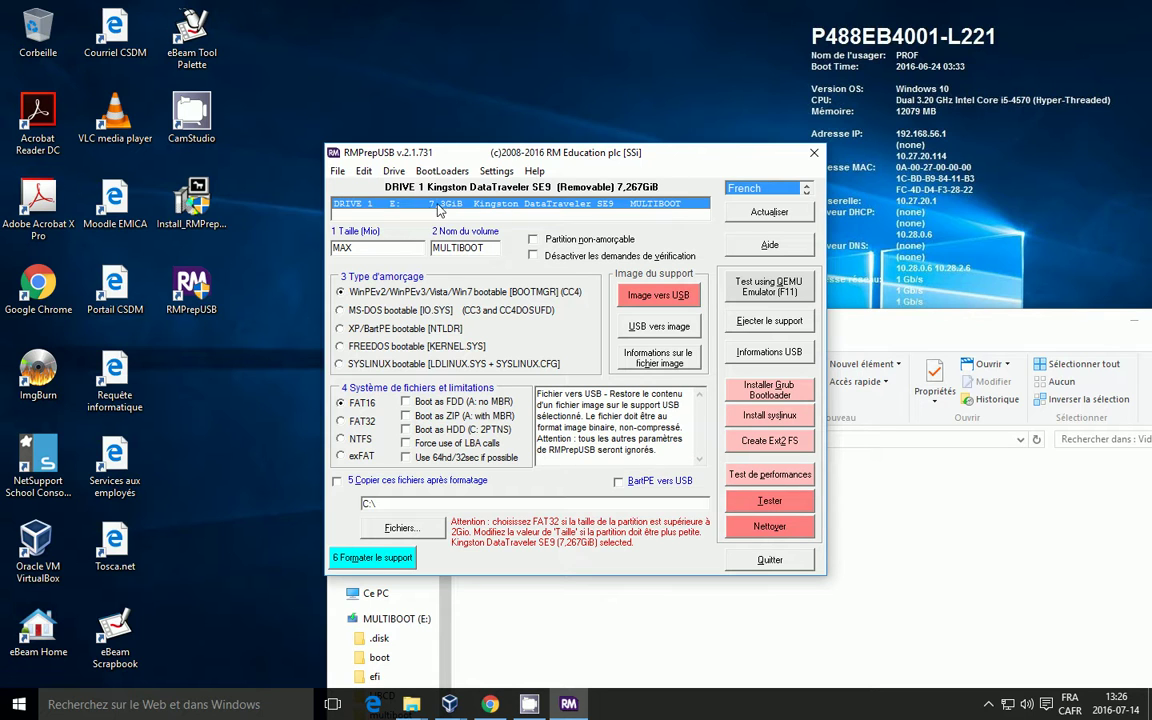
pyautogui.click(395, 204)
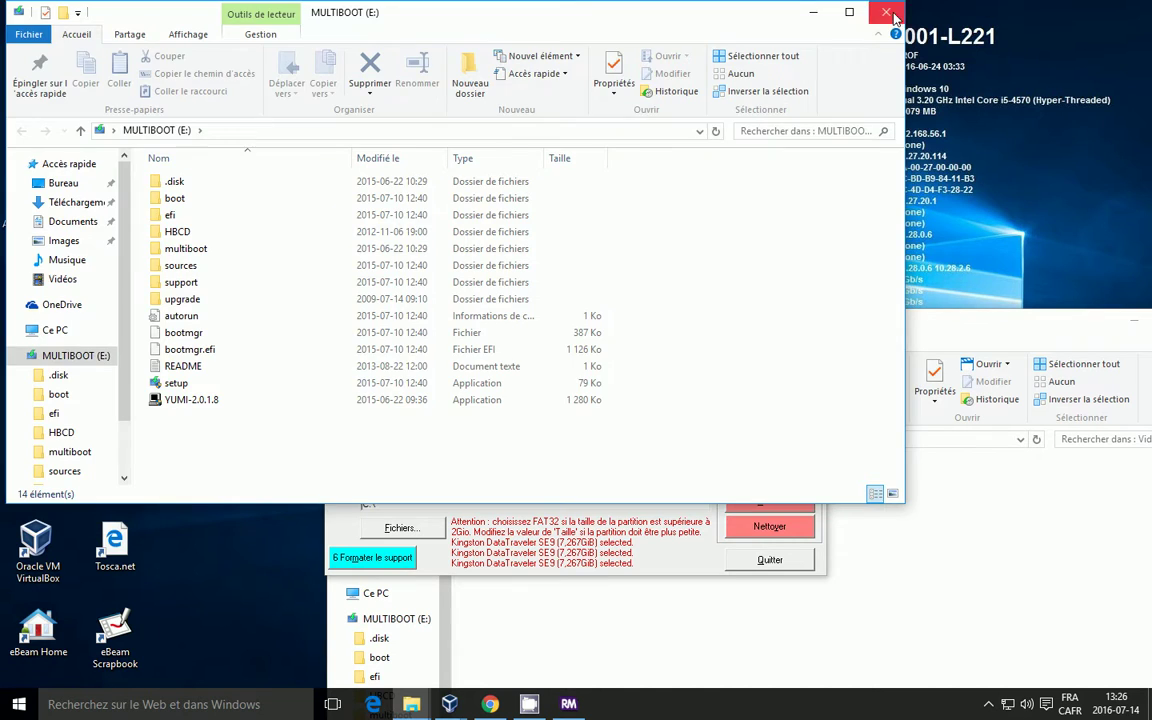
pyautogui.click(893, 20)
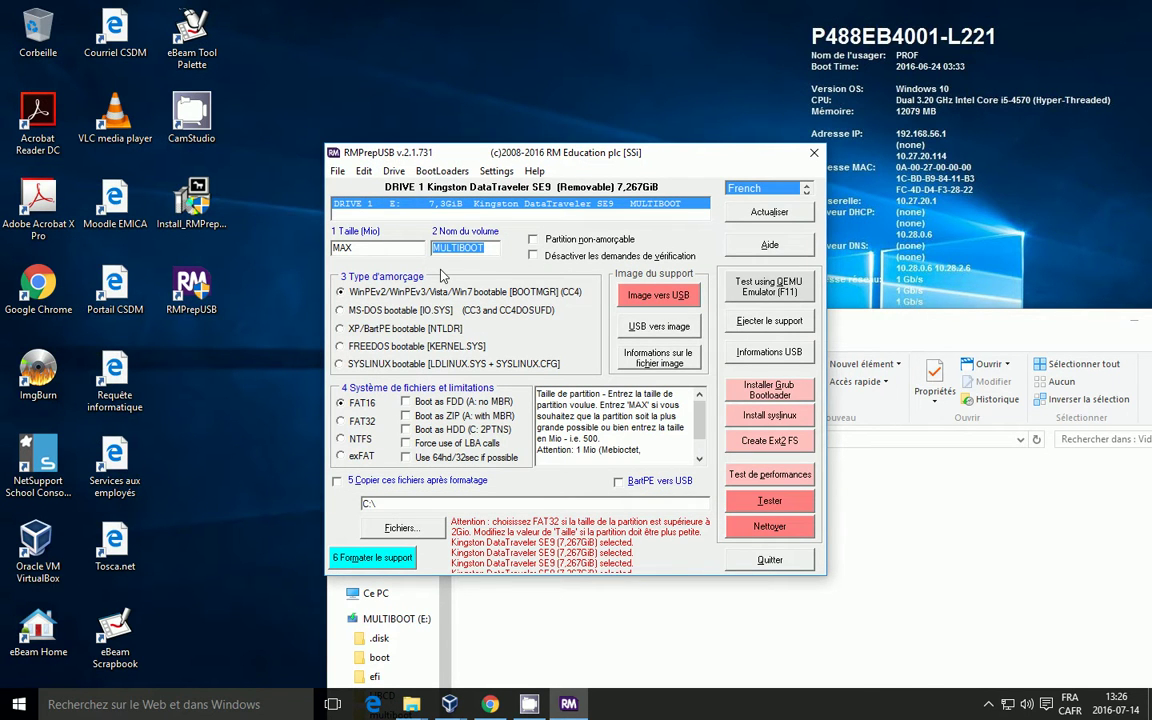
# Step: Name the volume "multiboot tom" and choose the FAT32 file system with the Boot as HDD (C: 2PTNS) option
pyautogui.write('multiboot tom')
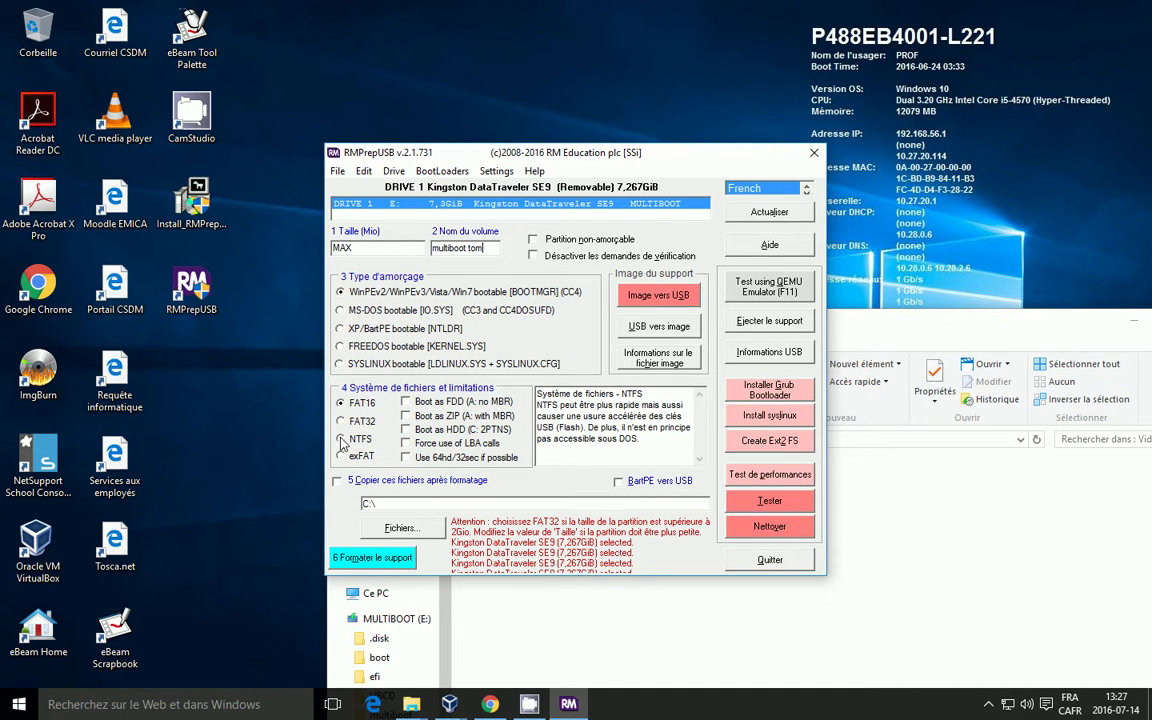
pyautogui.click(341, 441)
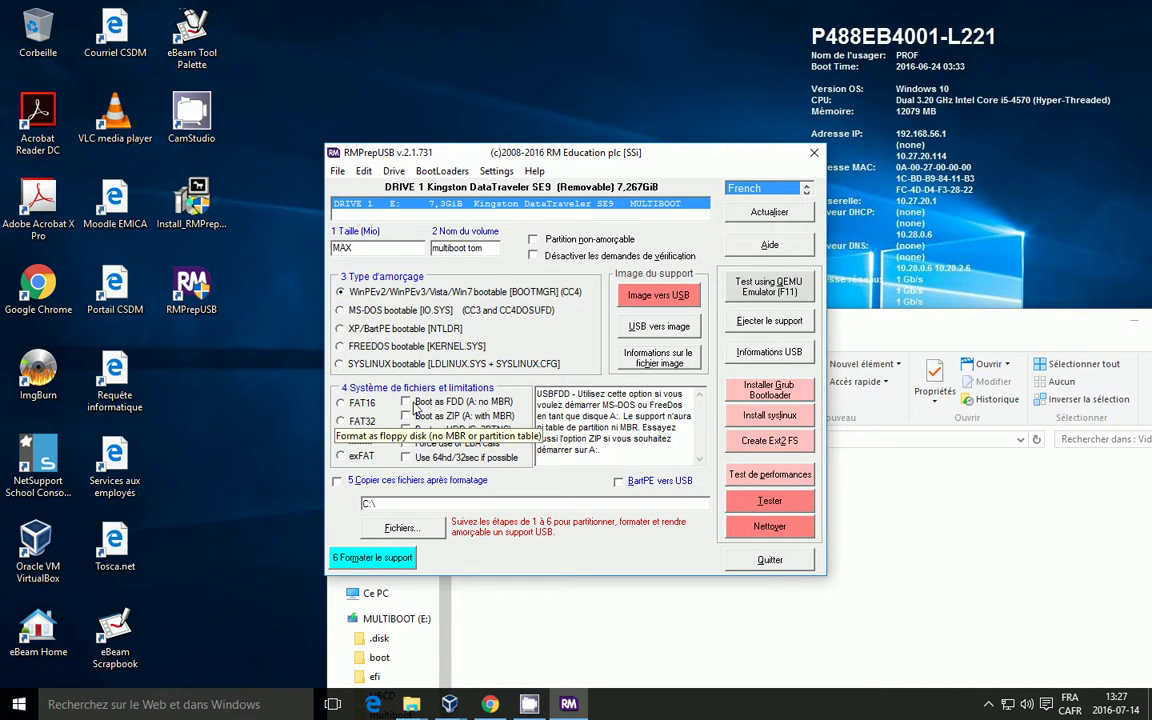
pyautogui.click(406, 429)
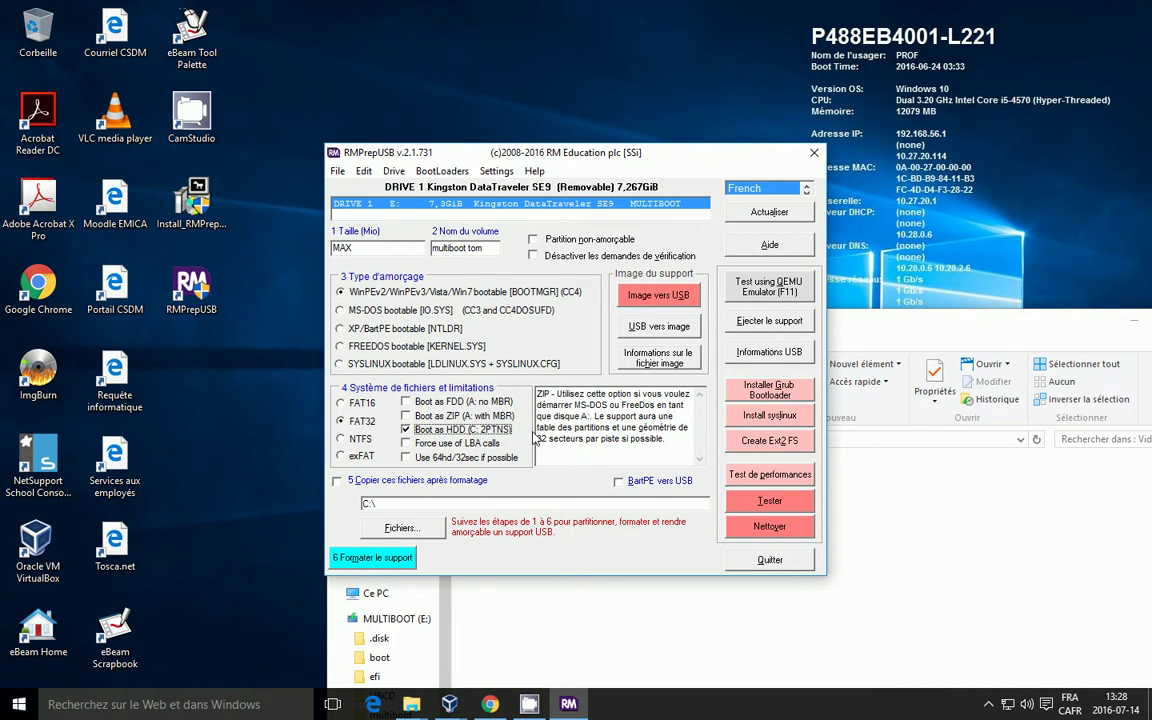
# Step: Choose Easy2Boot_v1.81ADPMS.7z from the Downloads folder as the archive to extract onto the drive after formatting
pyautogui.click(380, 481)
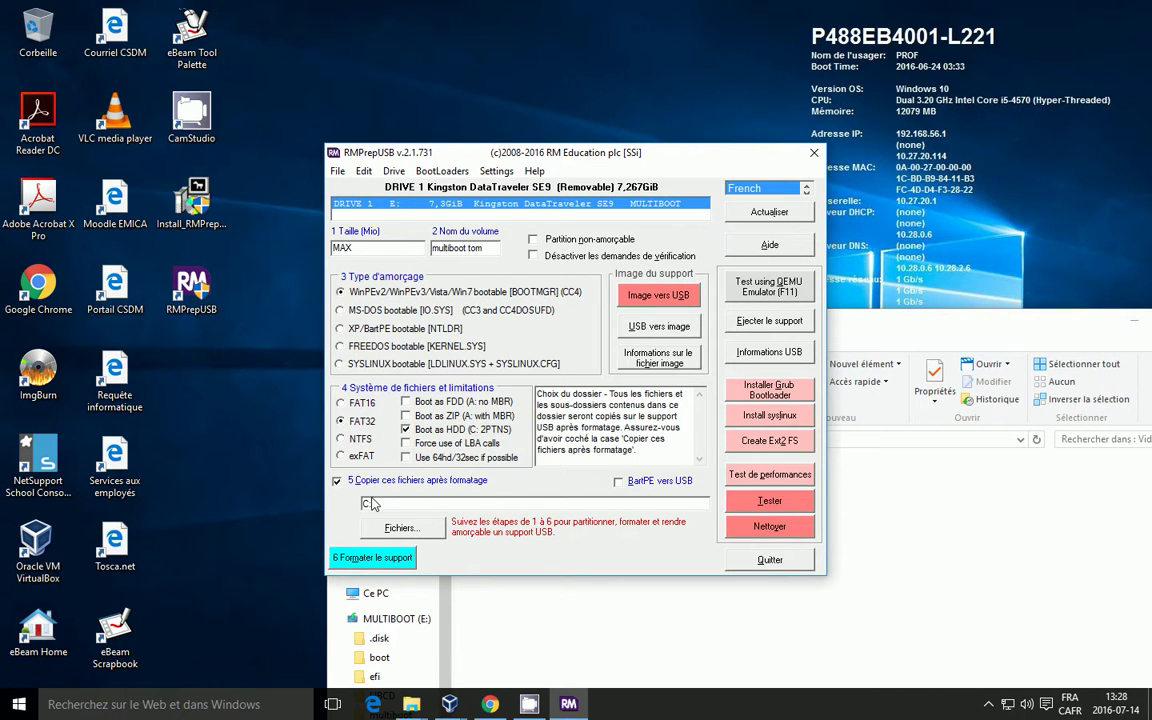
pyautogui.click(339, 484)
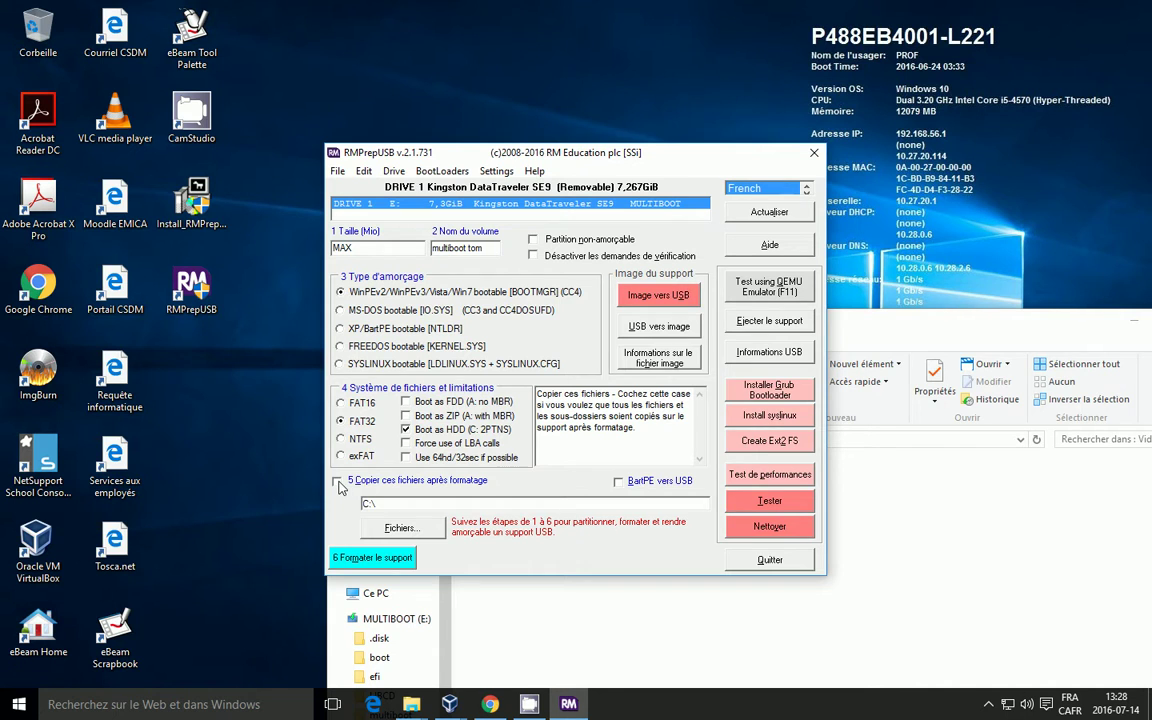
pyautogui.click(401, 527)
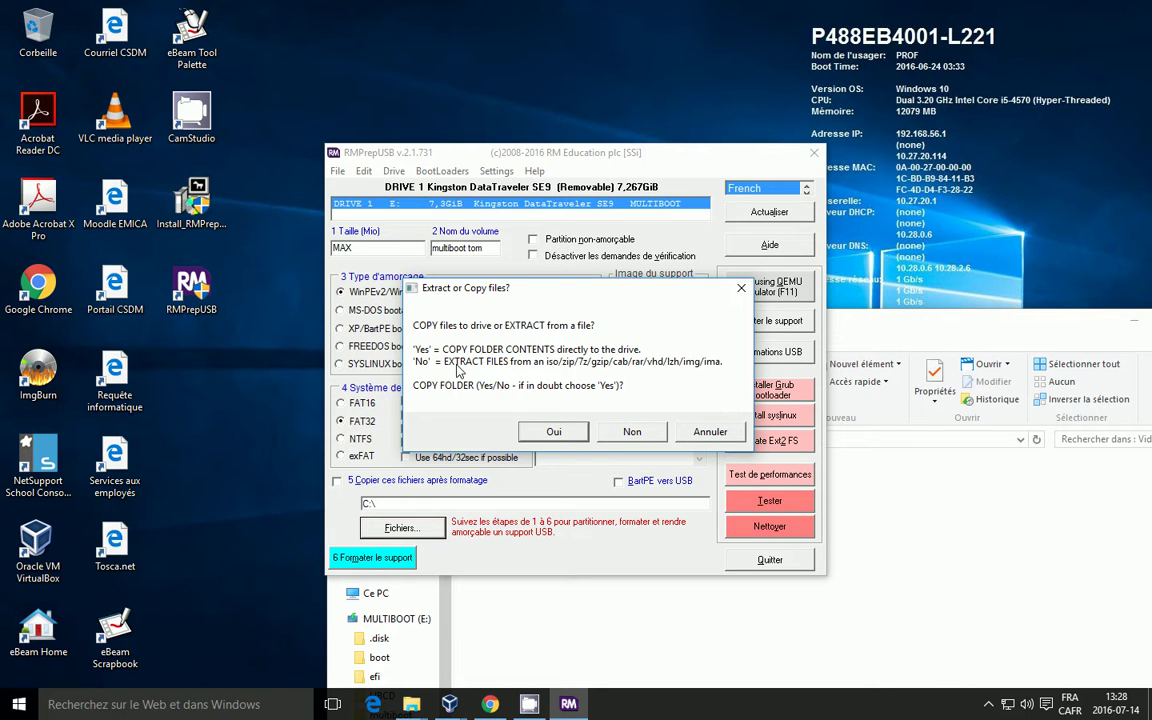
pyautogui.click(631, 431)
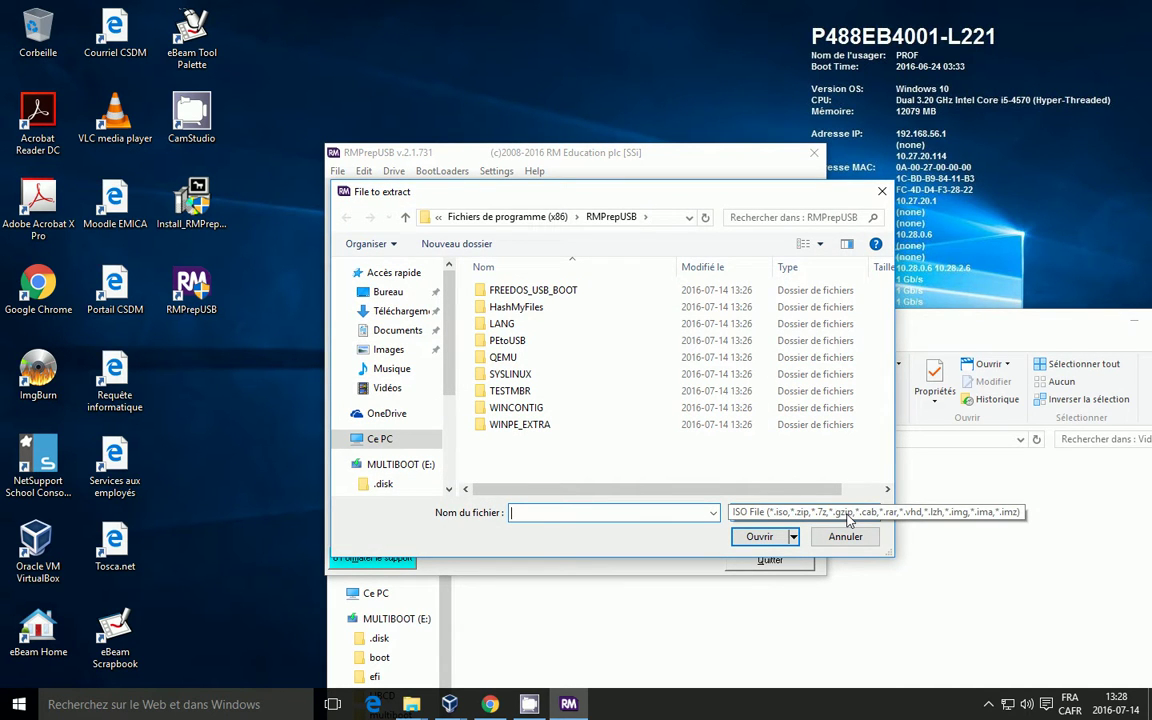
pyautogui.click(403, 317)
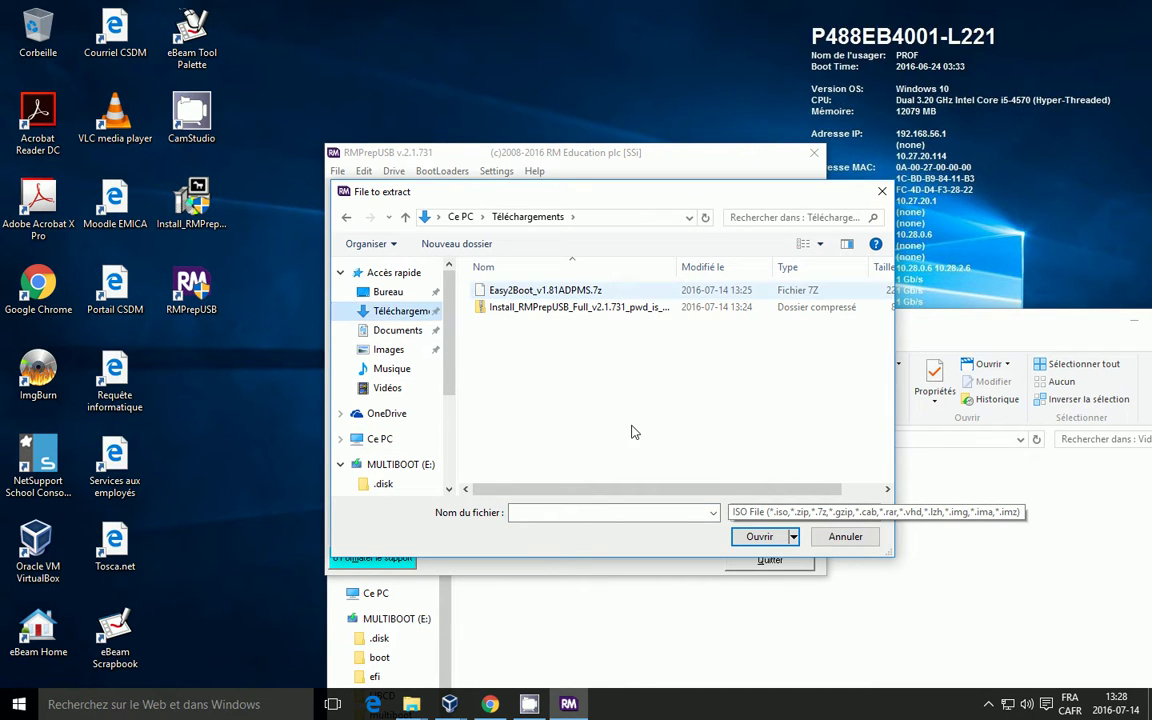
pyautogui.click(519, 290)
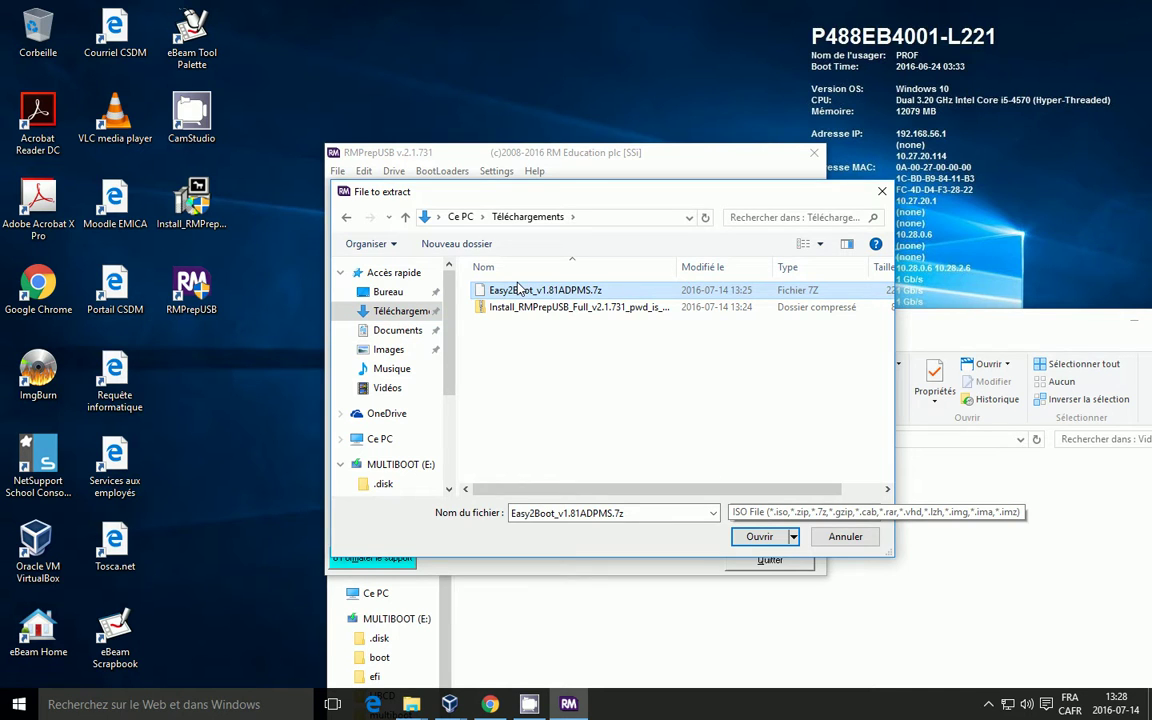
pyautogui.click(760, 537)
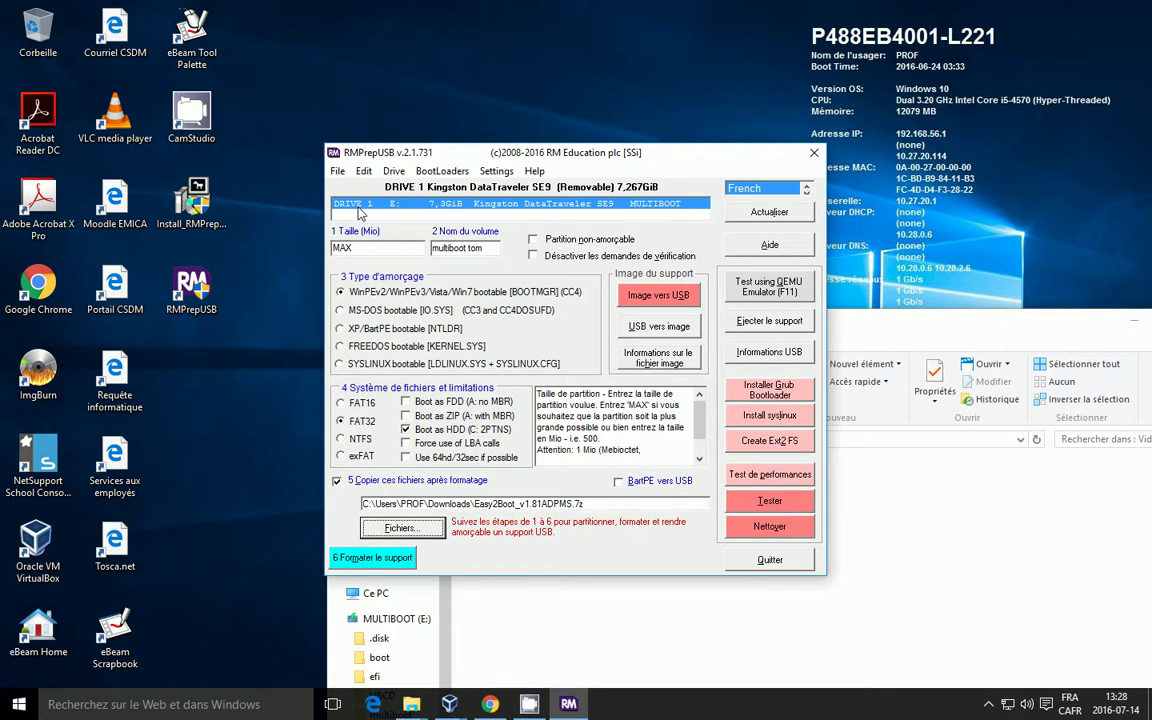
# Step: Format the Kingston drive with the chosen settings, accepting that all its data is erased and a new partition created
pyautogui.click(358, 561)
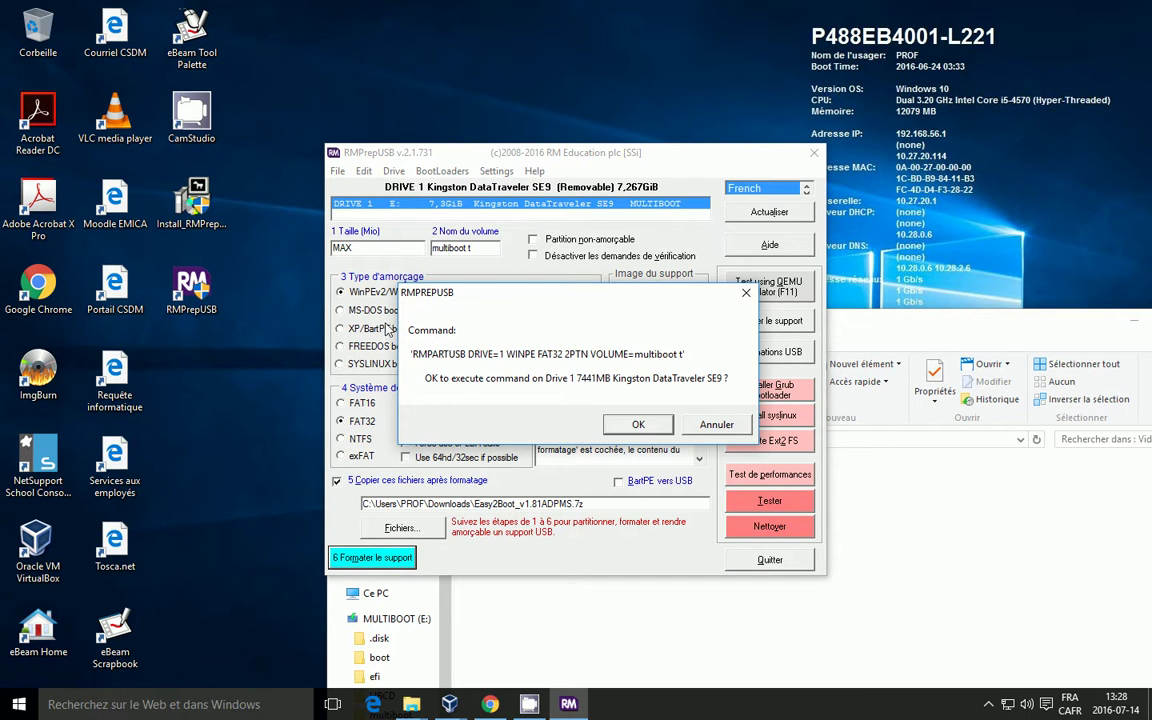
pyautogui.click(639, 425)
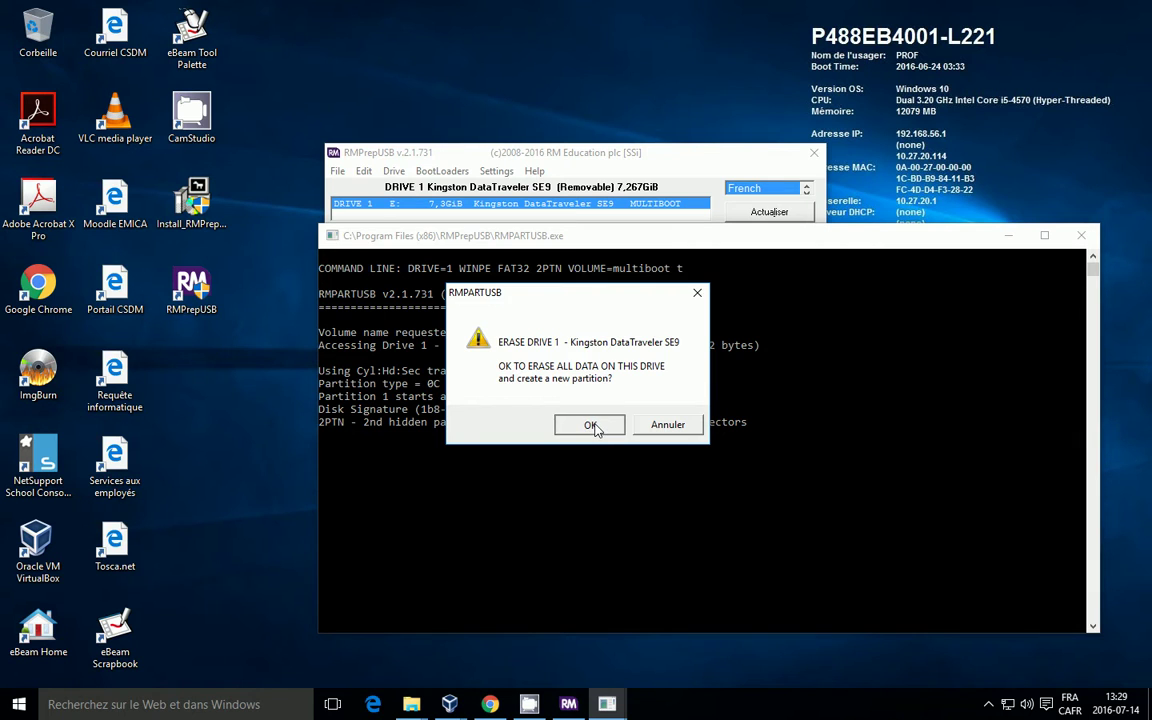
pyautogui.click(590, 425)
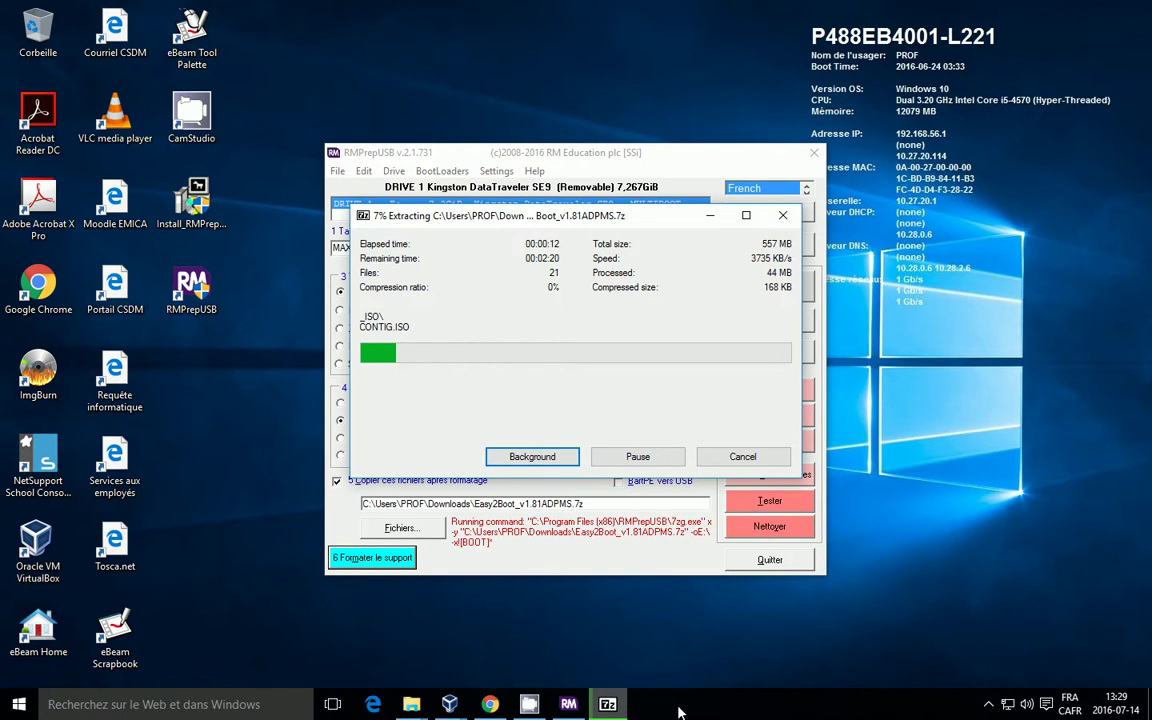
pyautogui.click(989, 705)
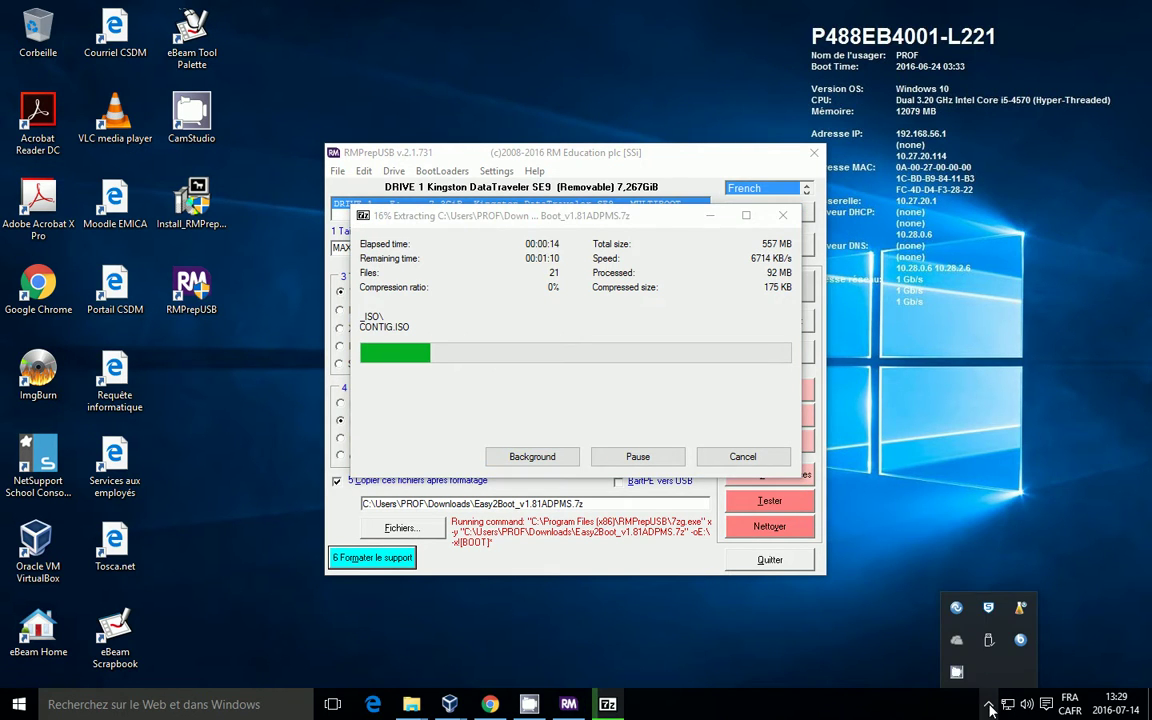
pyautogui.click(958, 672)
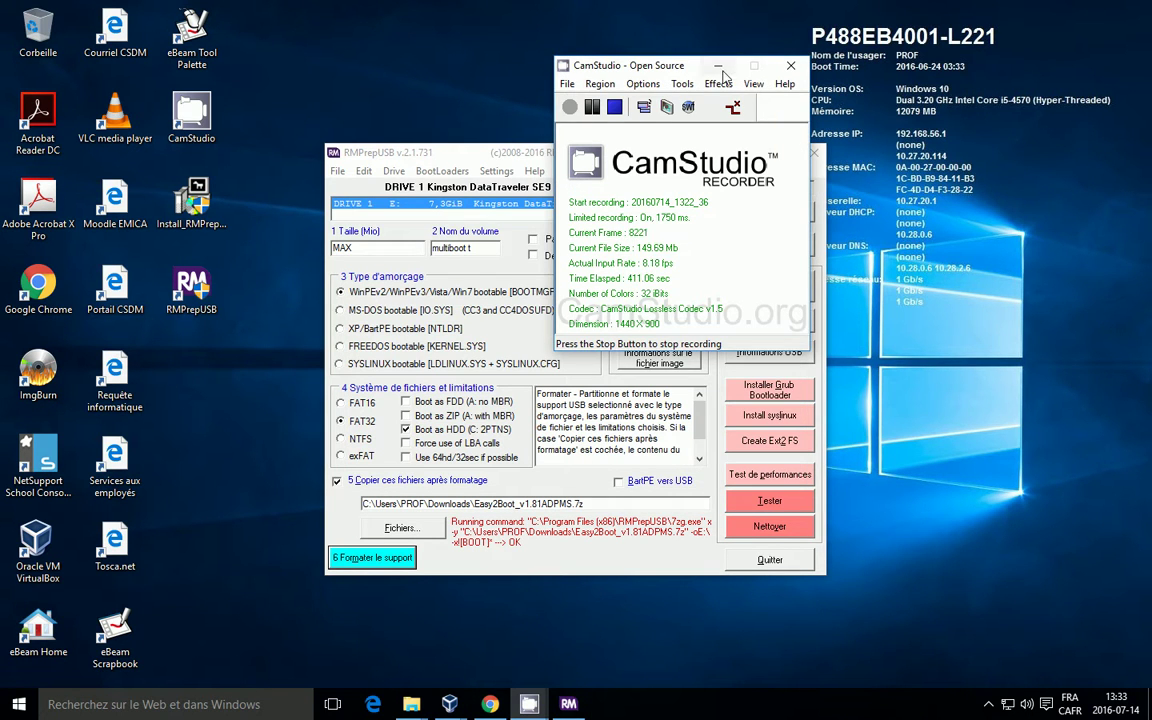
pyautogui.click(719, 67)
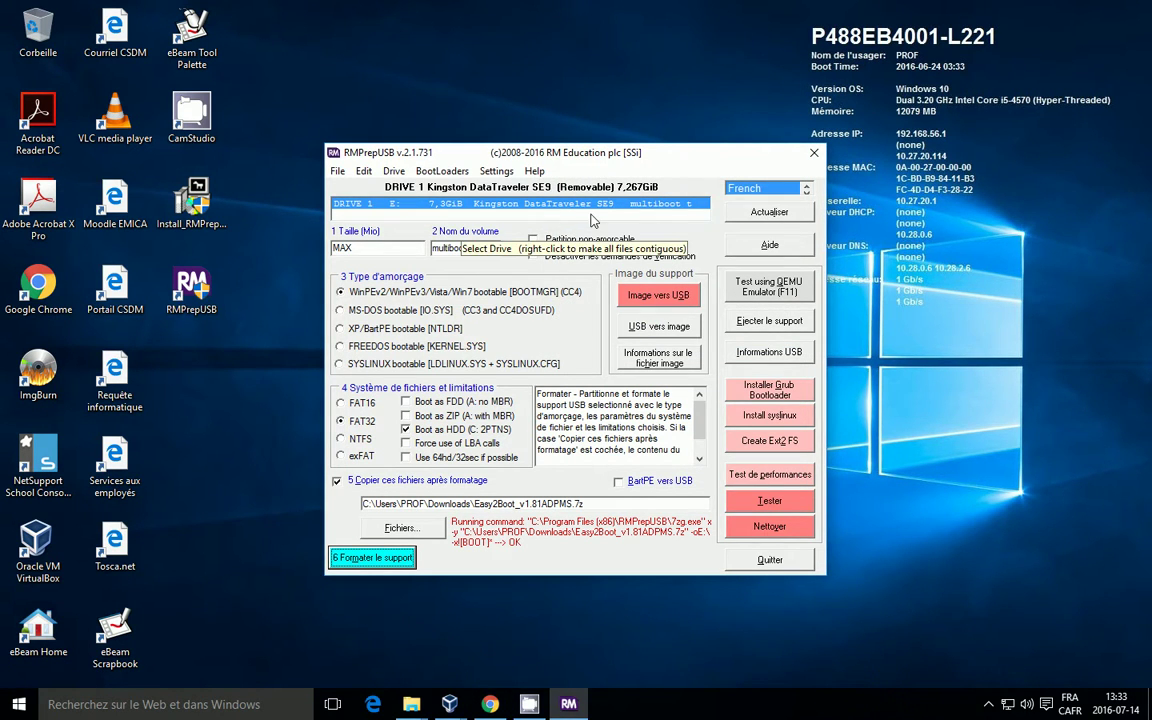
pyautogui.moveTo(681, 148); pyautogui.dragTo(342, 148)
pyautogui.moveTo(420, 165); pyautogui.dragTo(828, 173)
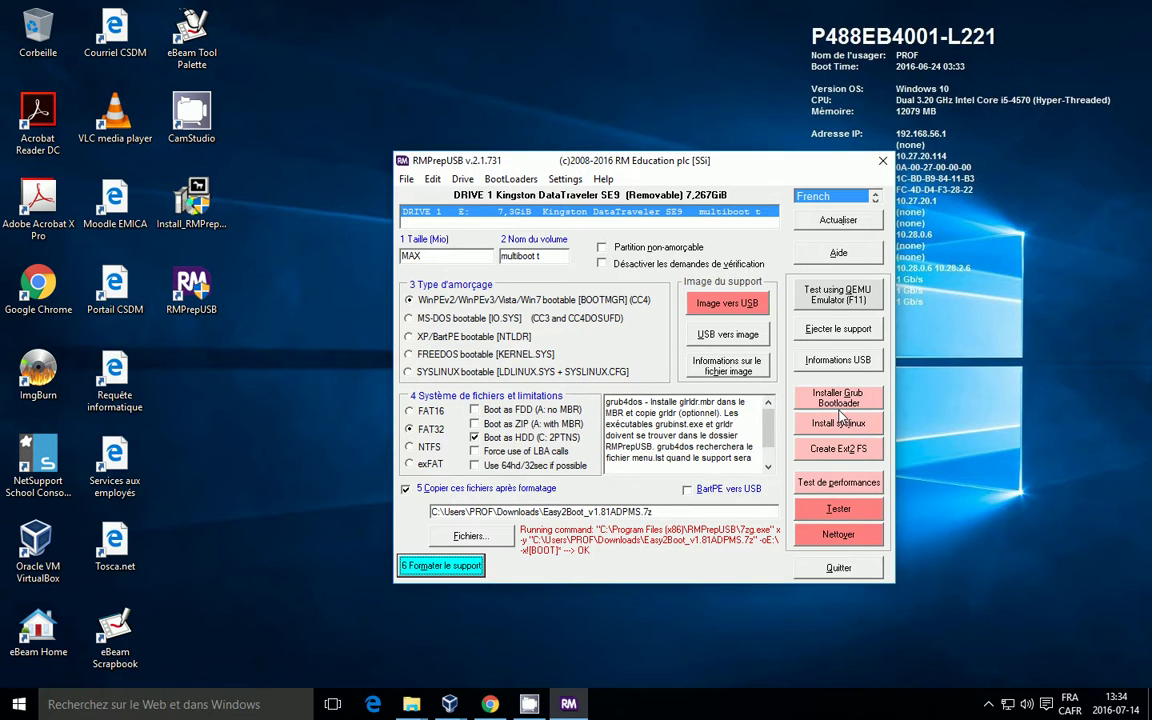
# Step: Test booting the USB drive in the QEMU emulator with a new 1 GiB virtual hard disk and 900 MiB of RAM
pyautogui.click(838, 295)
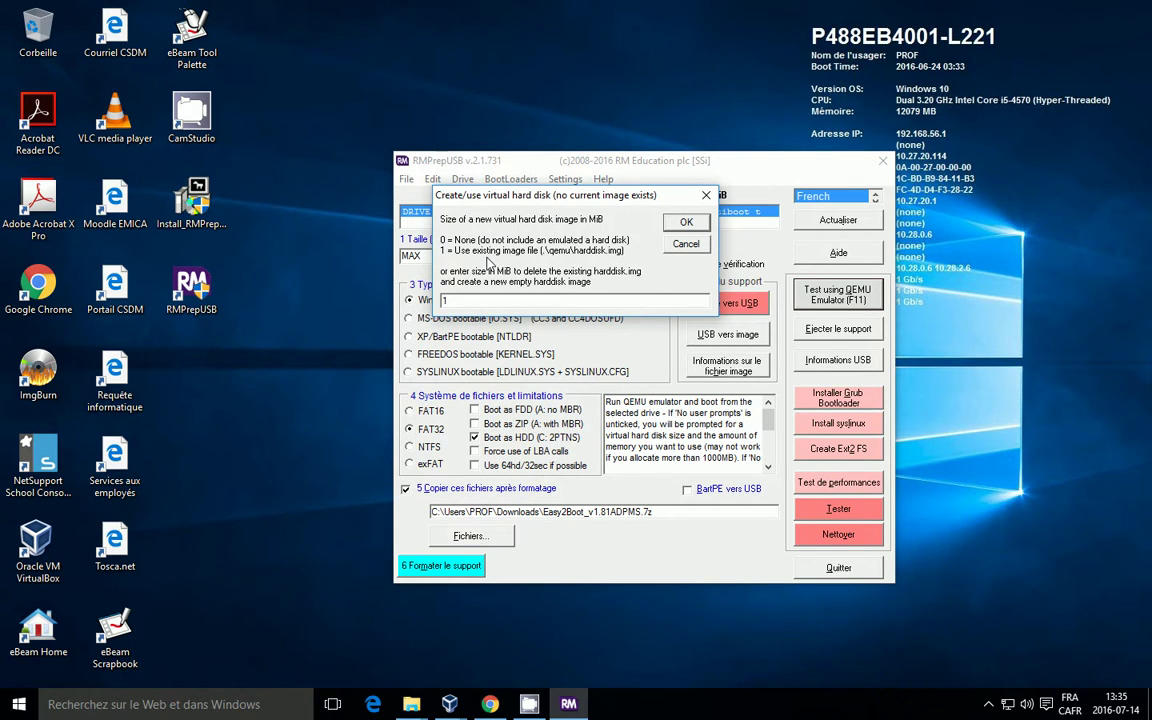
pyautogui.click(709, 197)
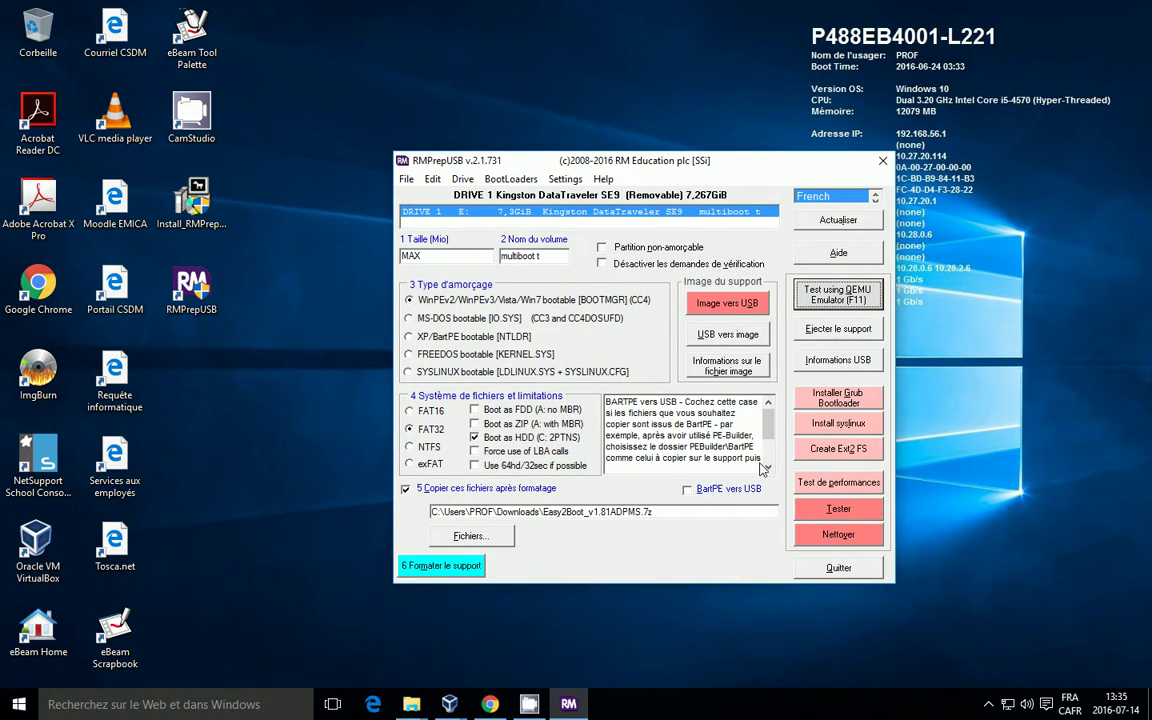
pyautogui.click(850, 297)
pyautogui.press('Return')
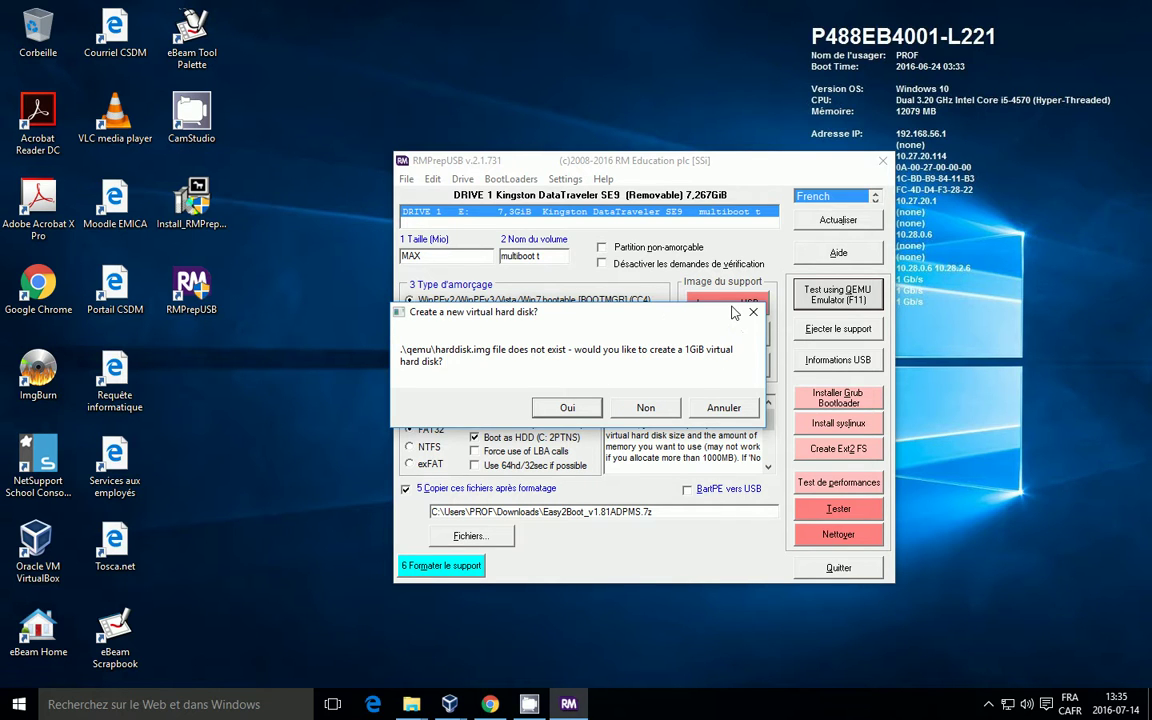
pyautogui.click(573, 409)
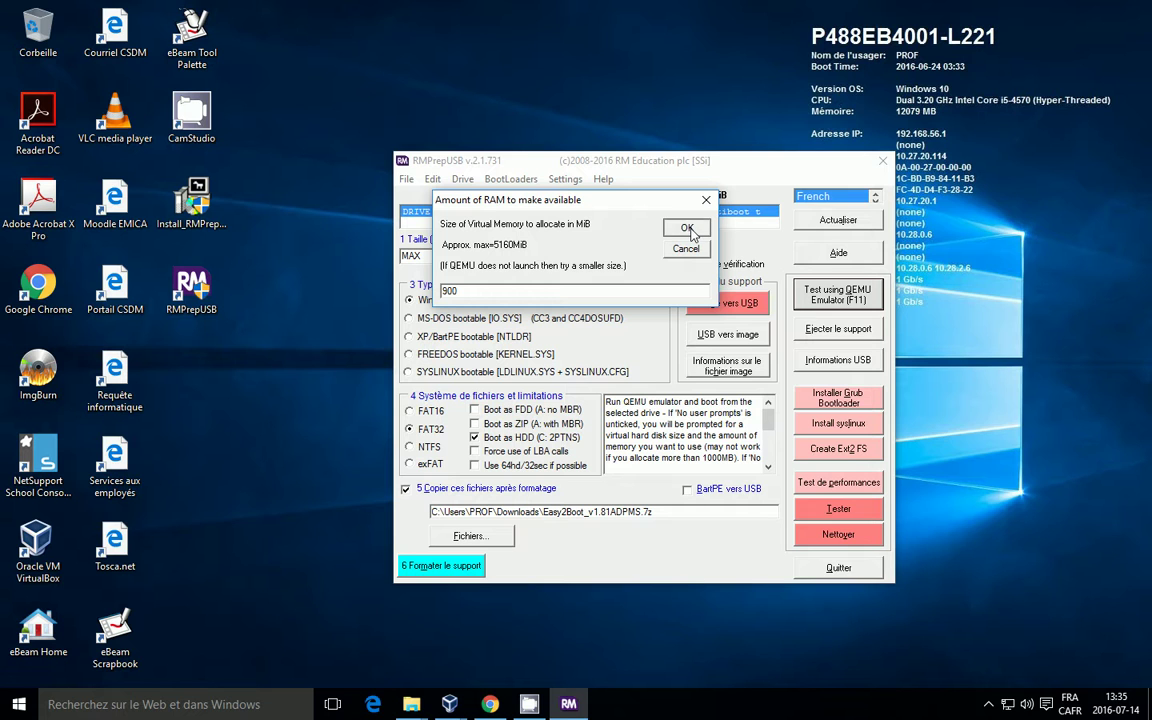
pyautogui.click(688, 230)
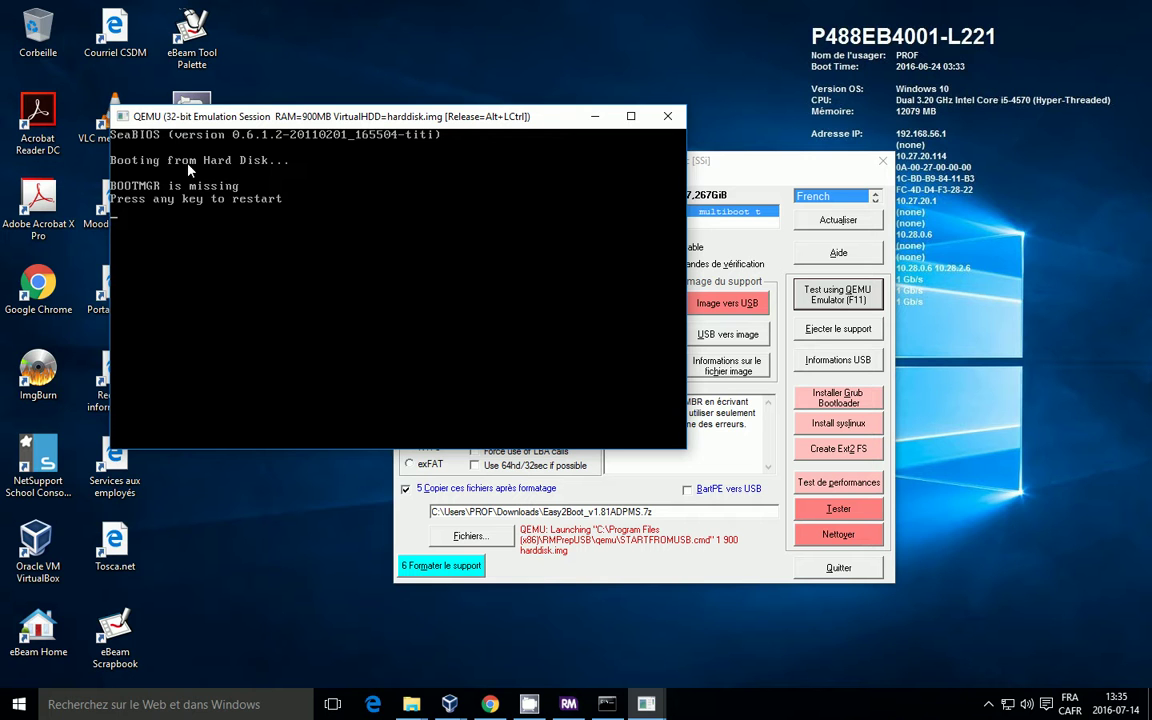
pyautogui.click(596, 116)
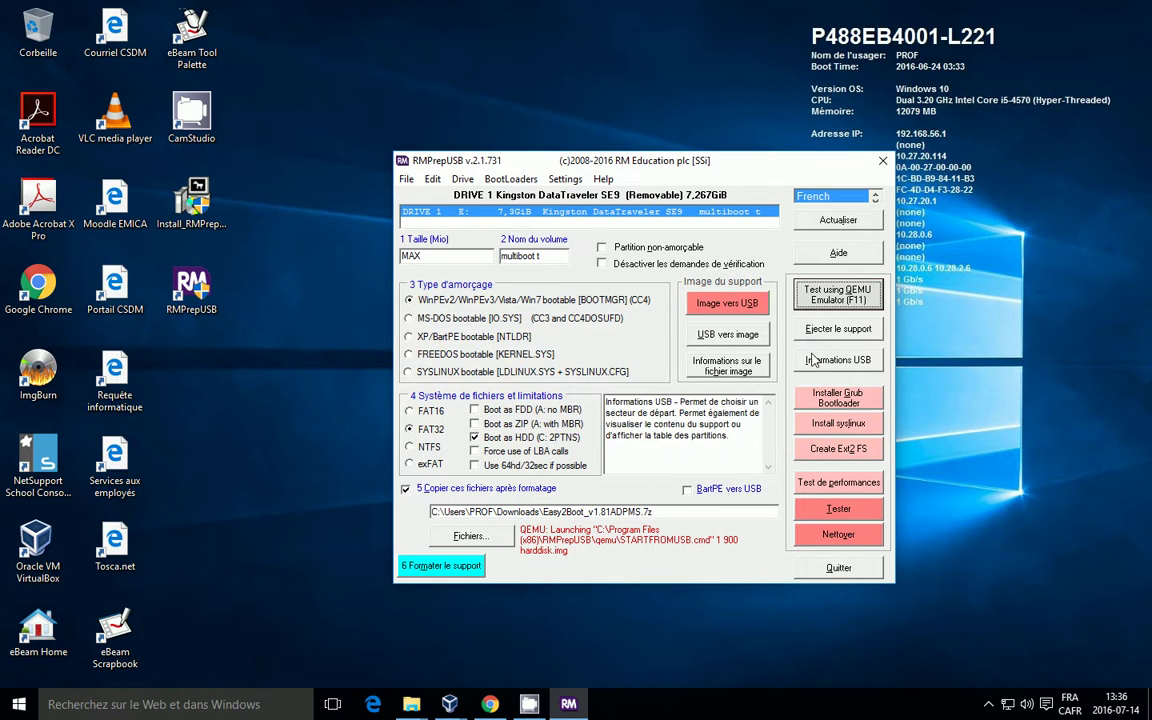
# Step: Install the grub4dos bootloader to the USB drive's Partition Boot Record (PBR)
pyautogui.click(838, 405)
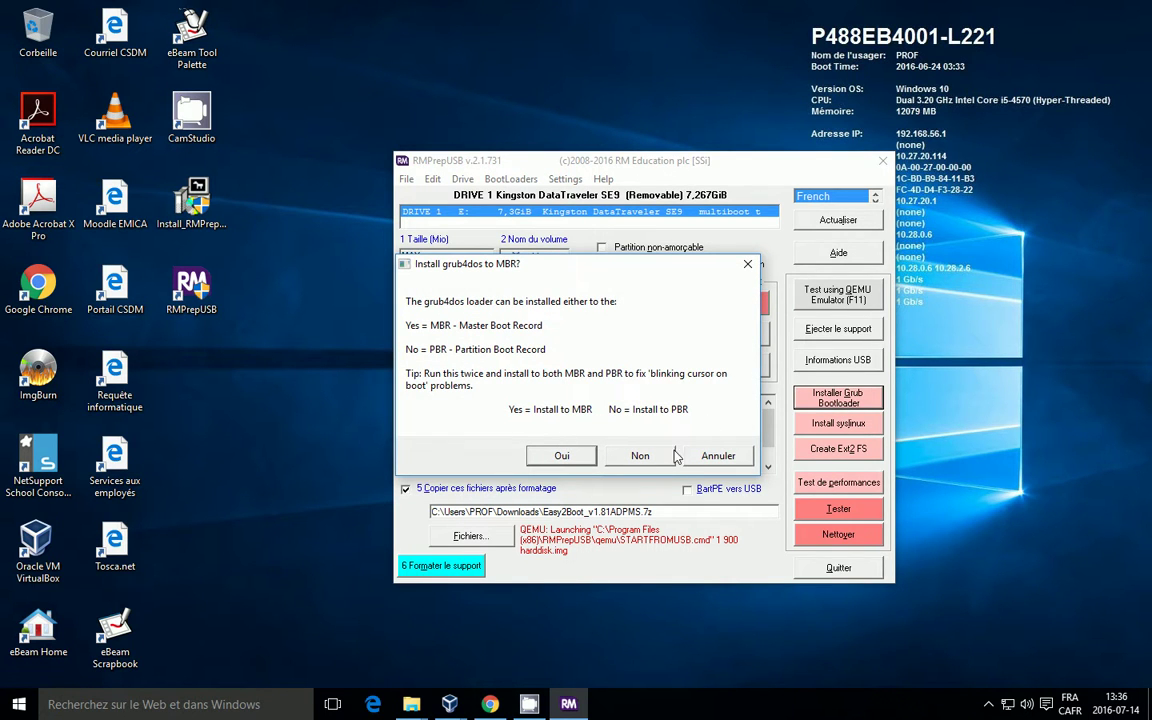
pyautogui.click(640, 456)
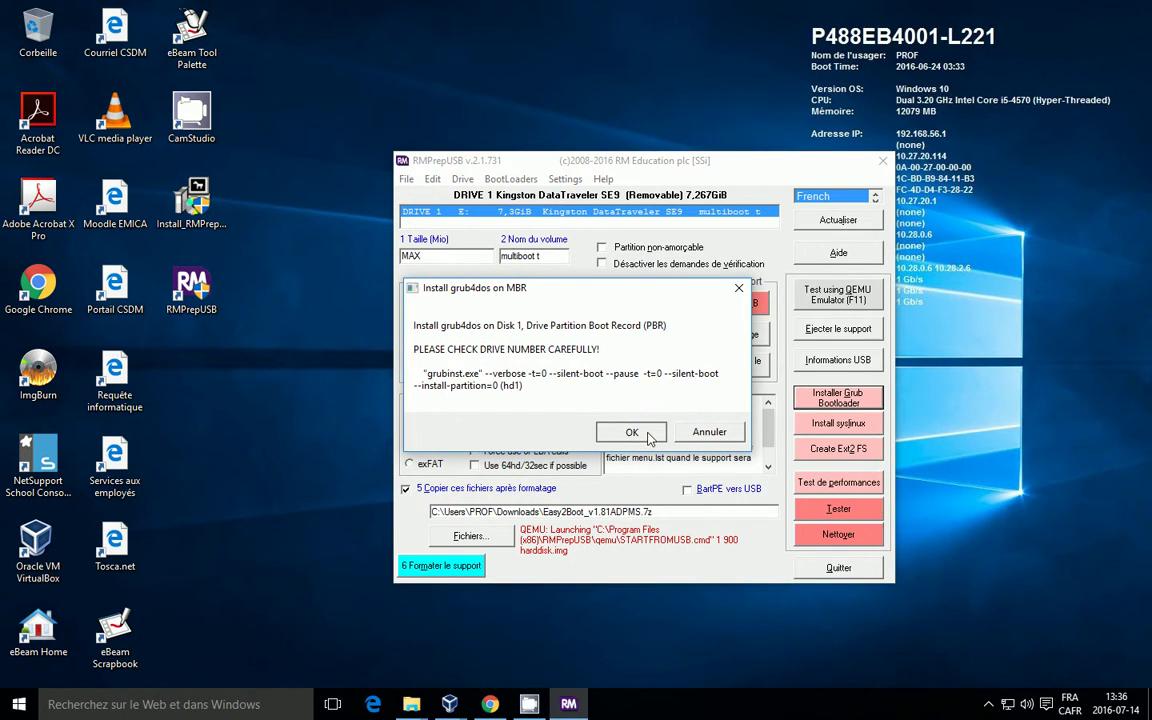
pyautogui.click(632, 432)
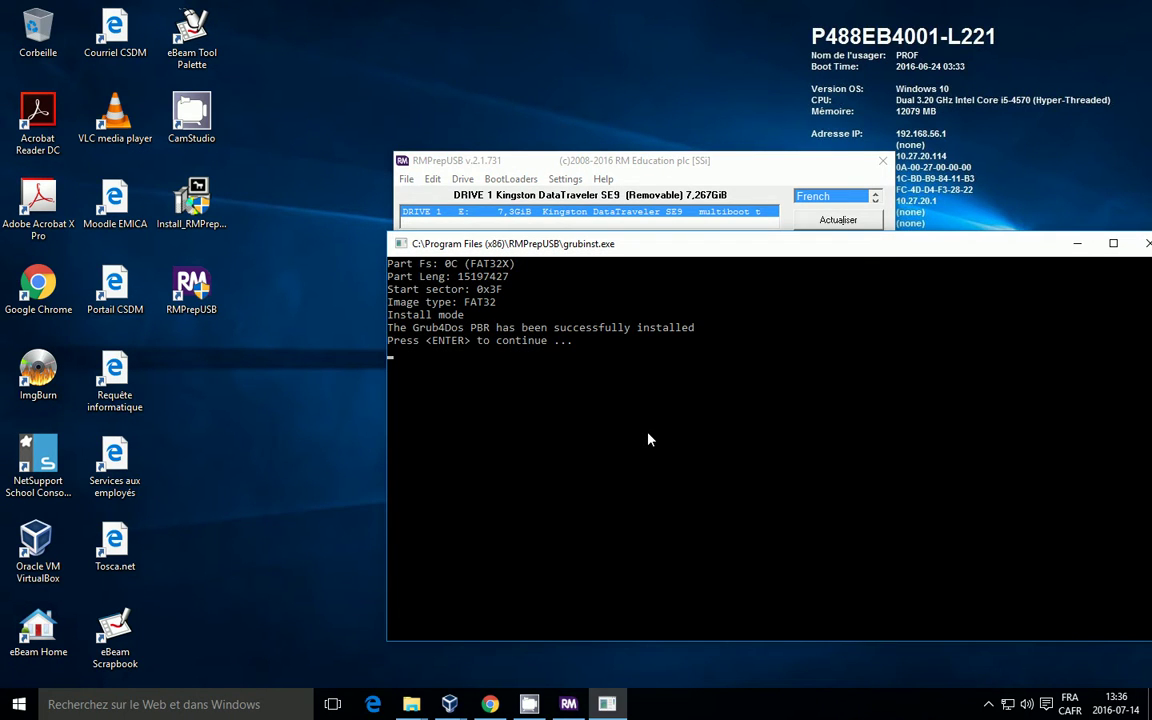
pyautogui.press('Return')
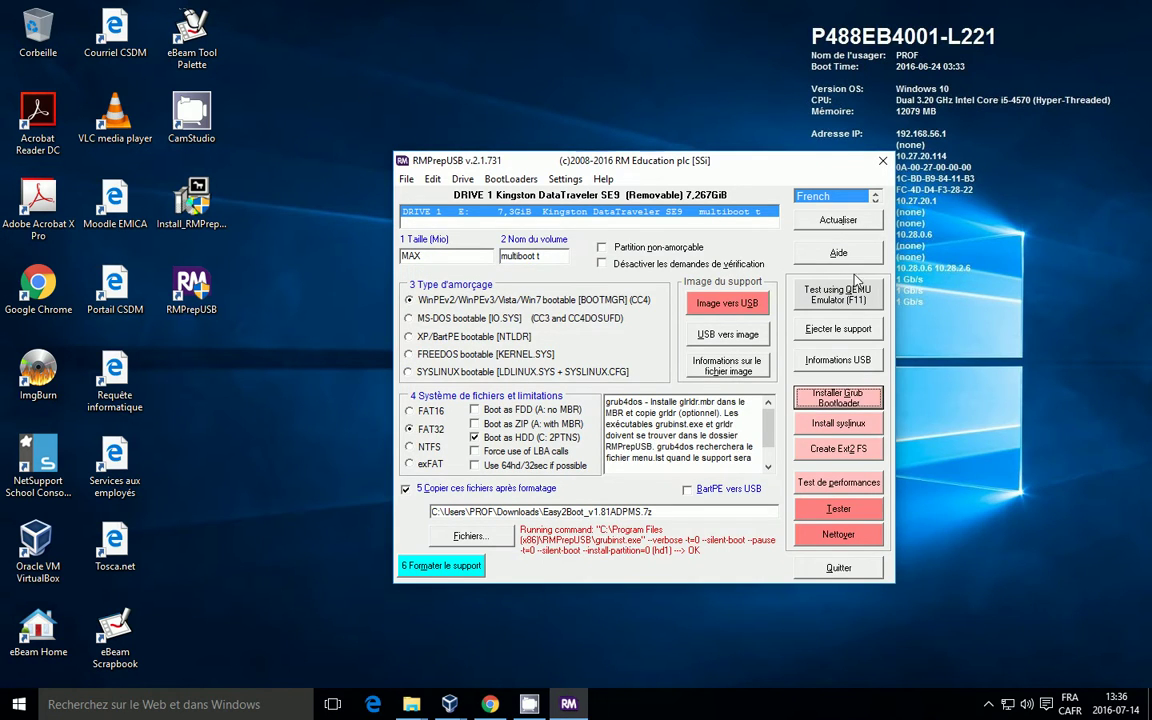
# Step: Try the QEMU boot test with the existing hard disk image and 2559 MiB of RAM, and overwrite the grldr file on drive E:
pyautogui.click(846, 298)
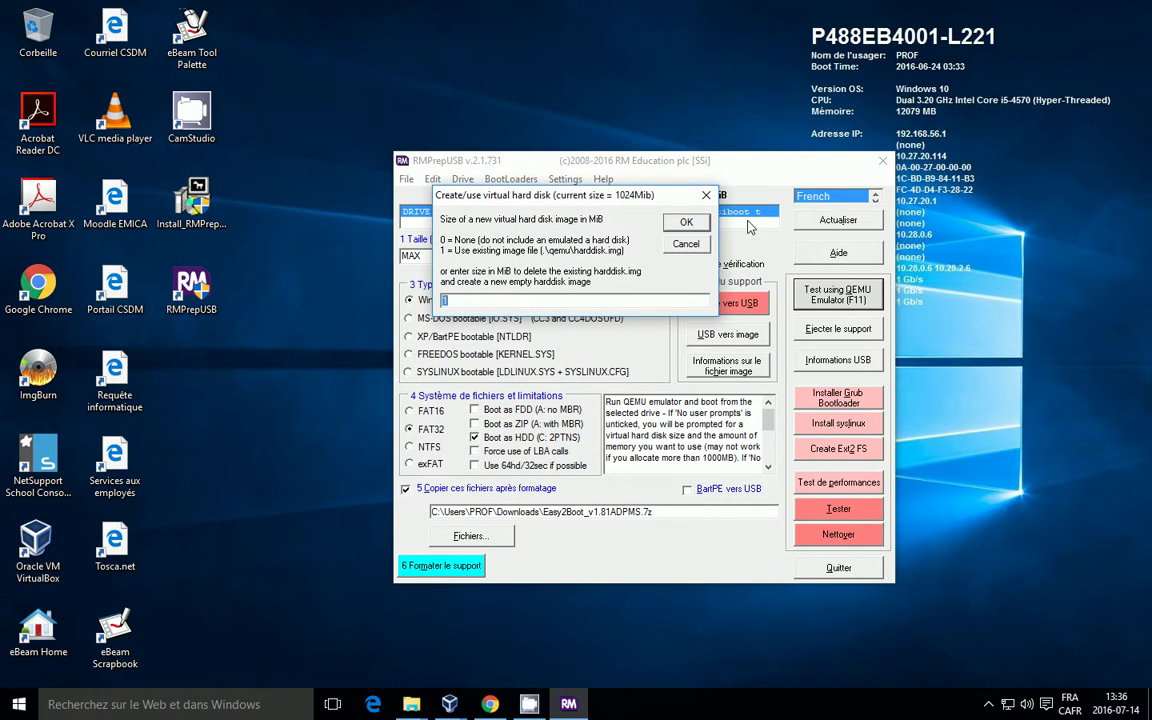
pyautogui.click(673, 226)
pyautogui.click(675, 226)
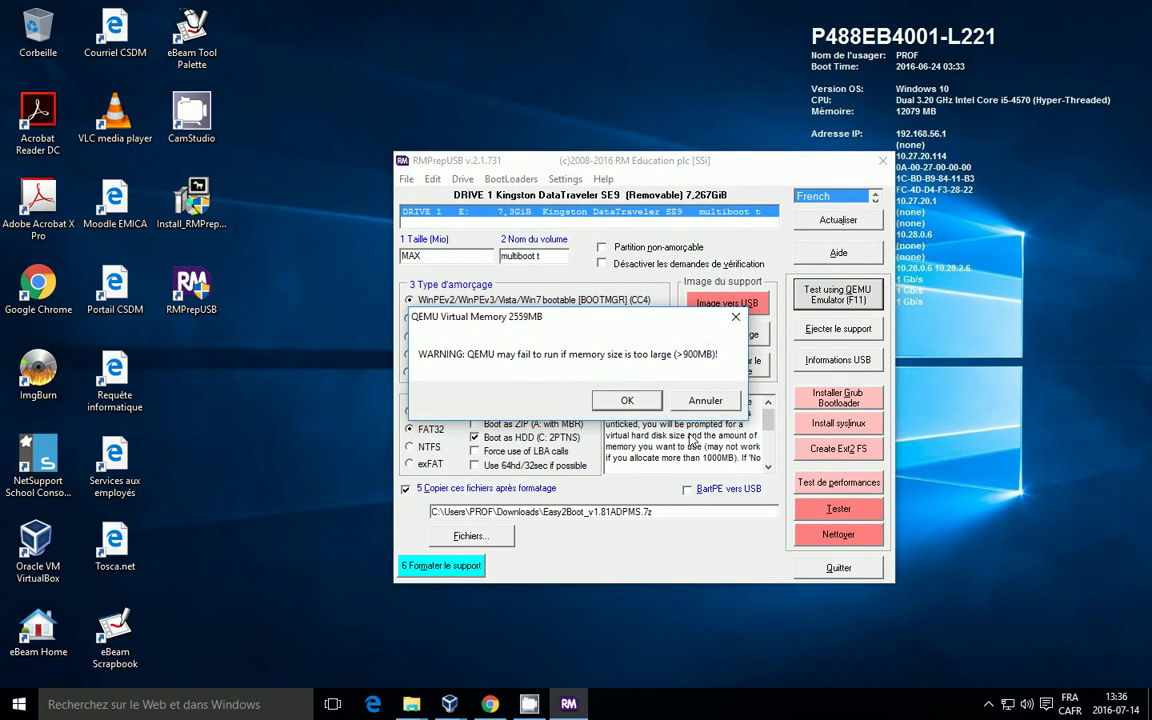
pyautogui.click(628, 401)
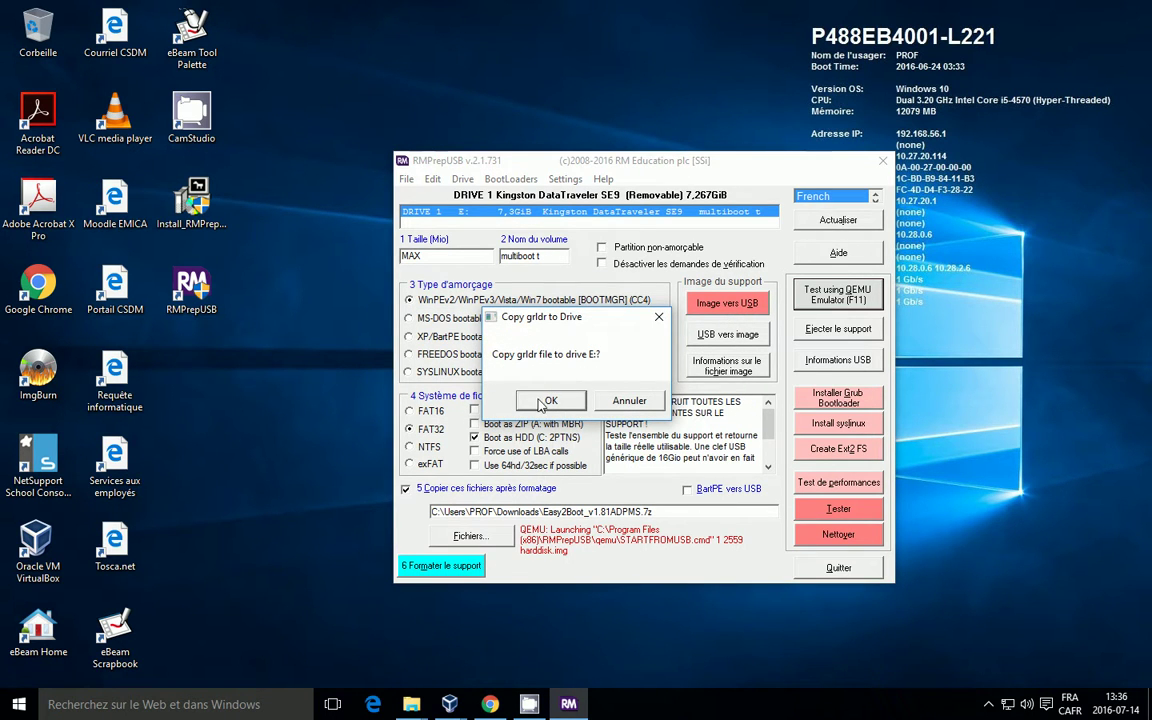
pyautogui.click(548, 401)
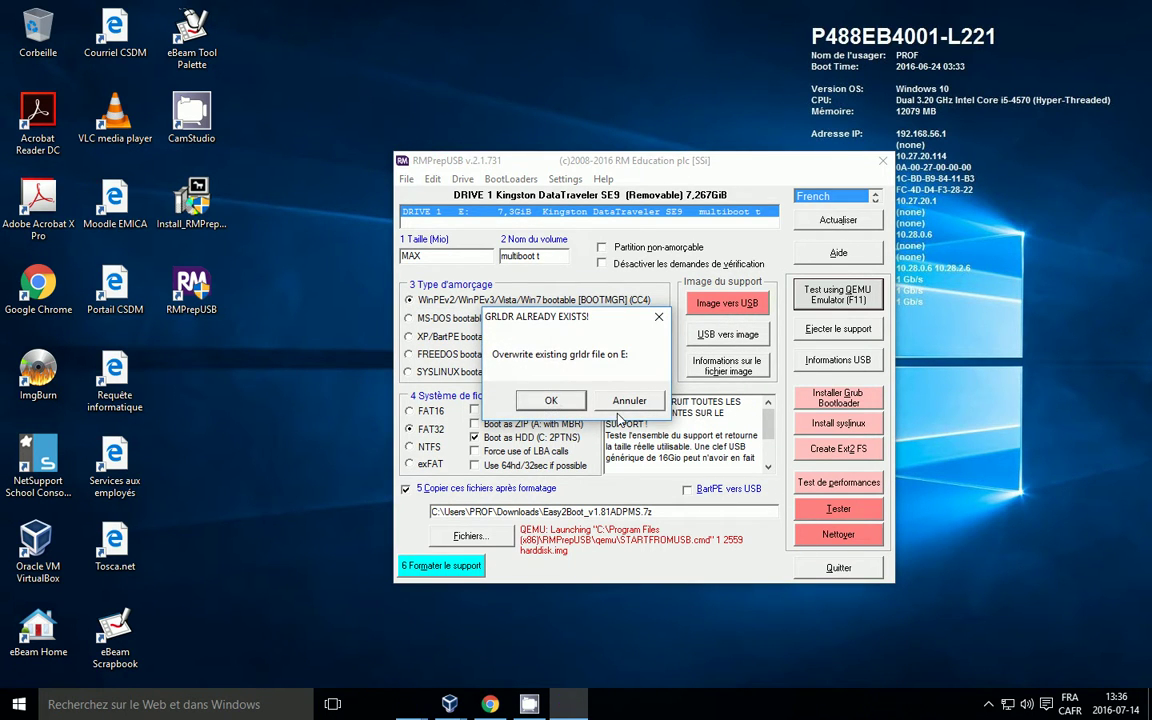
pyautogui.click(551, 401)
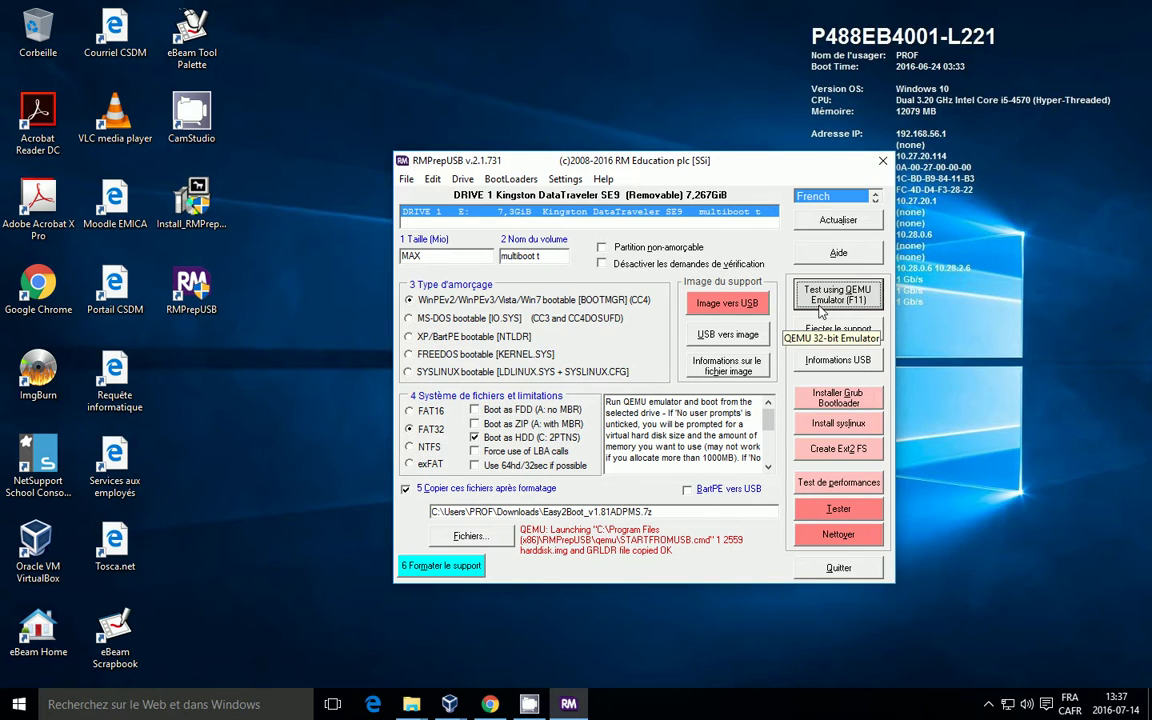
# Step: Test booting the USB drive in QEMU with the existing hard disk image and 900 MiB of RAM, and minimize the emulator
pyautogui.click(820, 305)
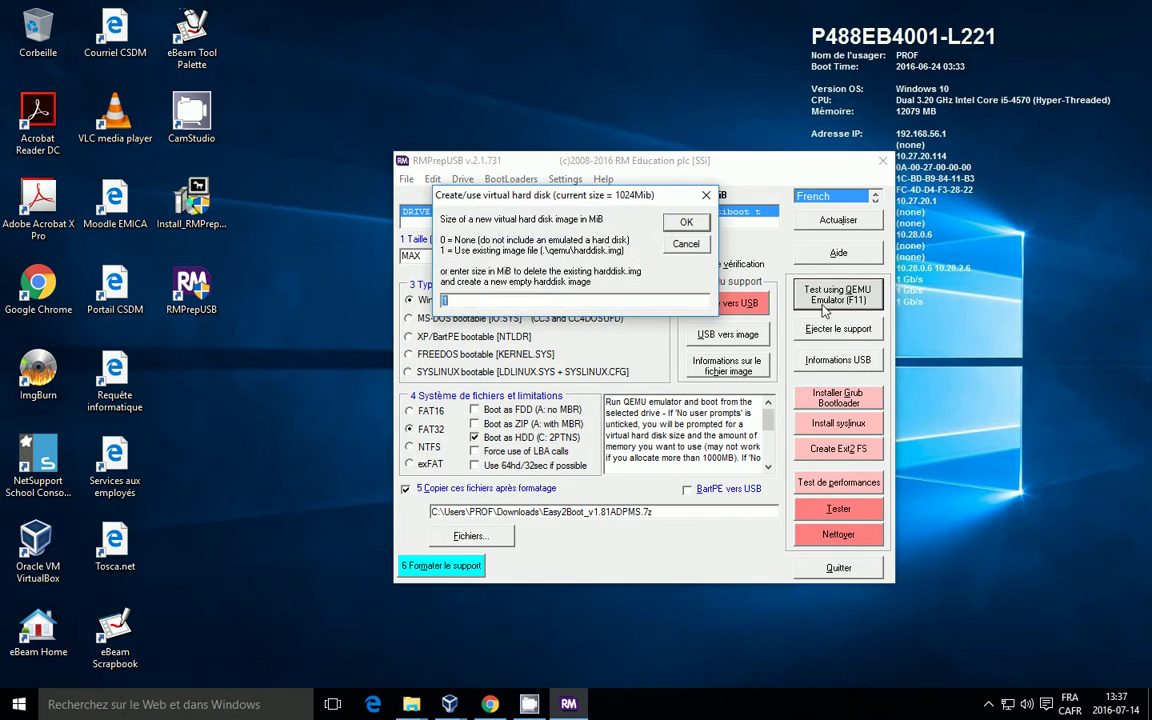
pyautogui.click(687, 223)
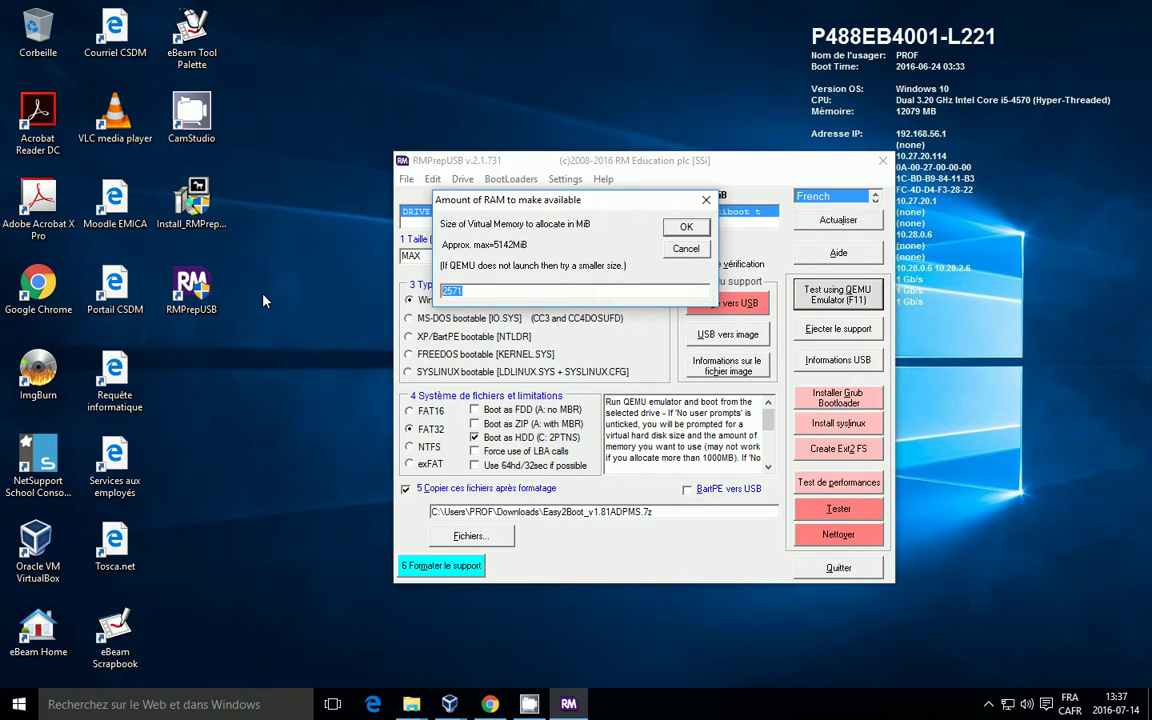
pyautogui.write('512')
pyautogui.press('Return')
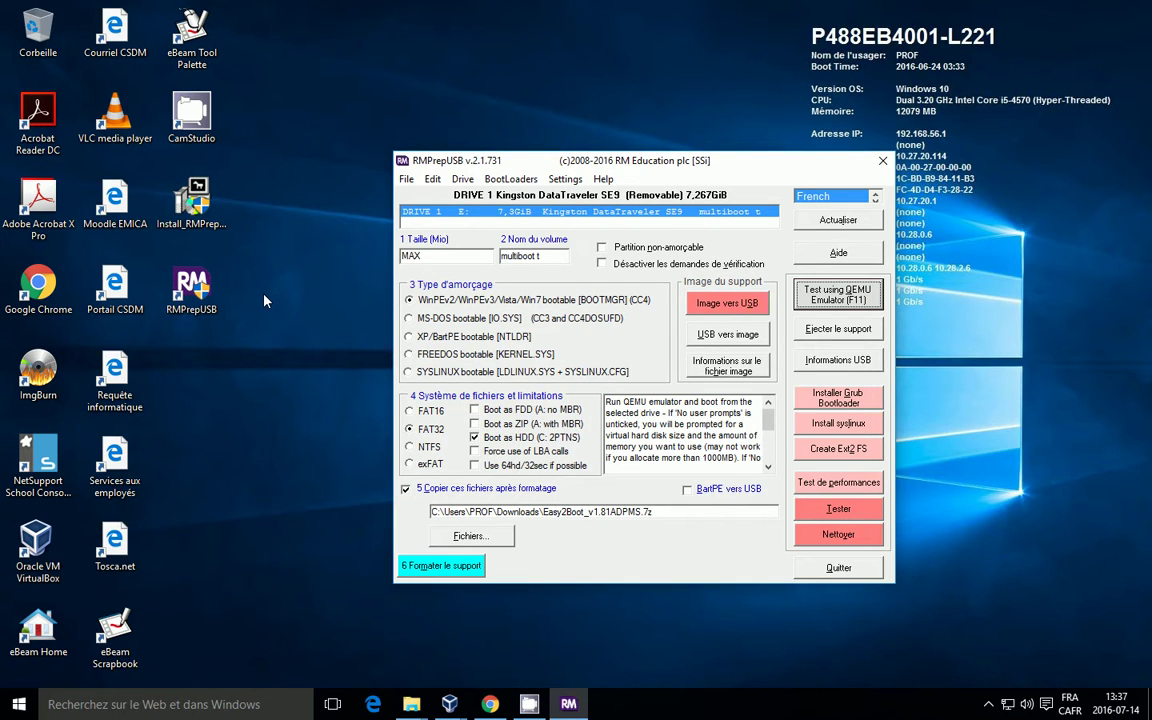
pyautogui.press('F11')
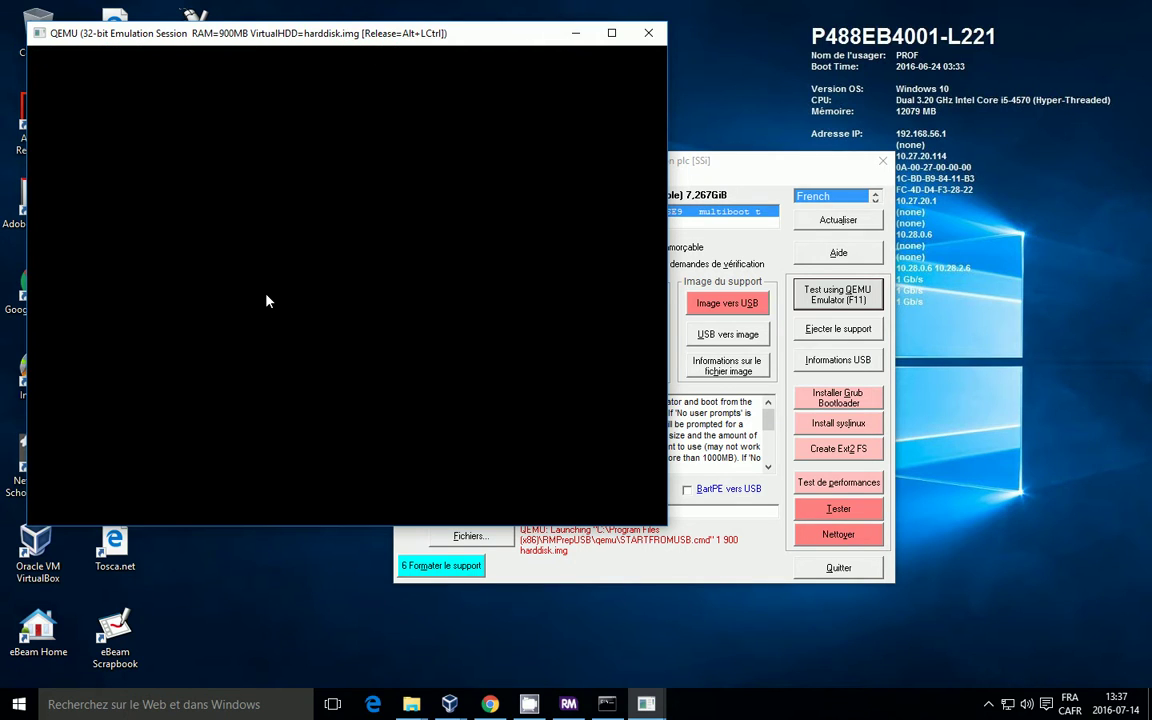
pyautogui.click(575, 33)
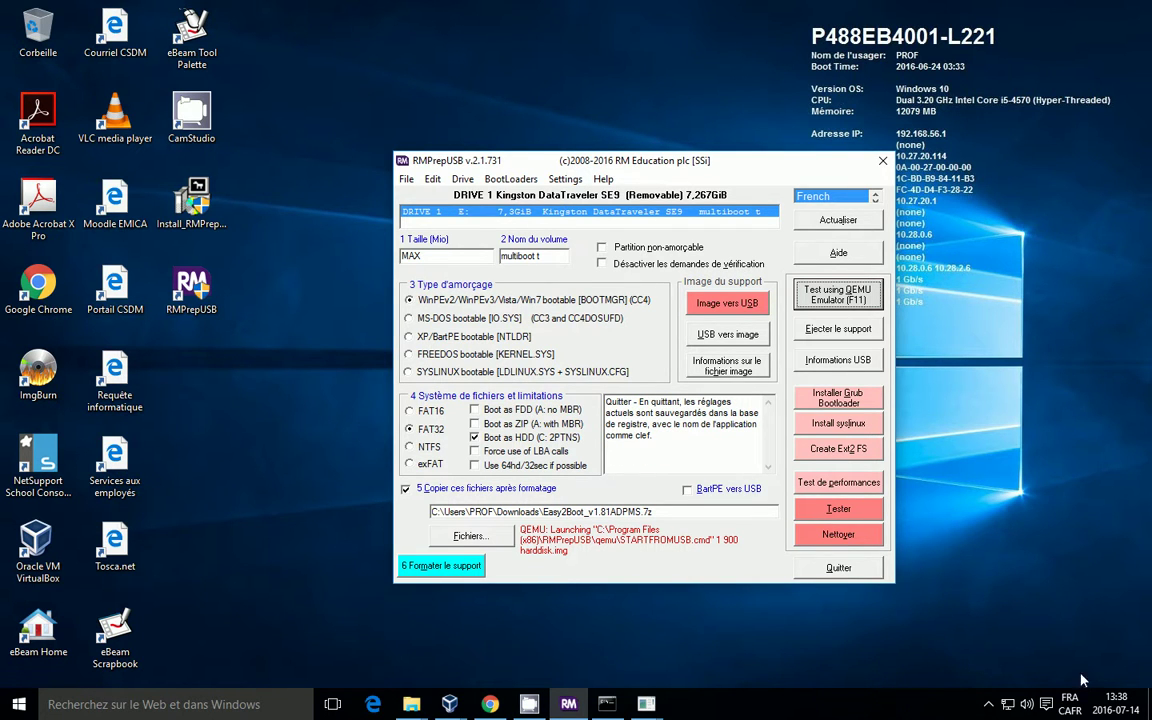
pyautogui.click(989, 705)
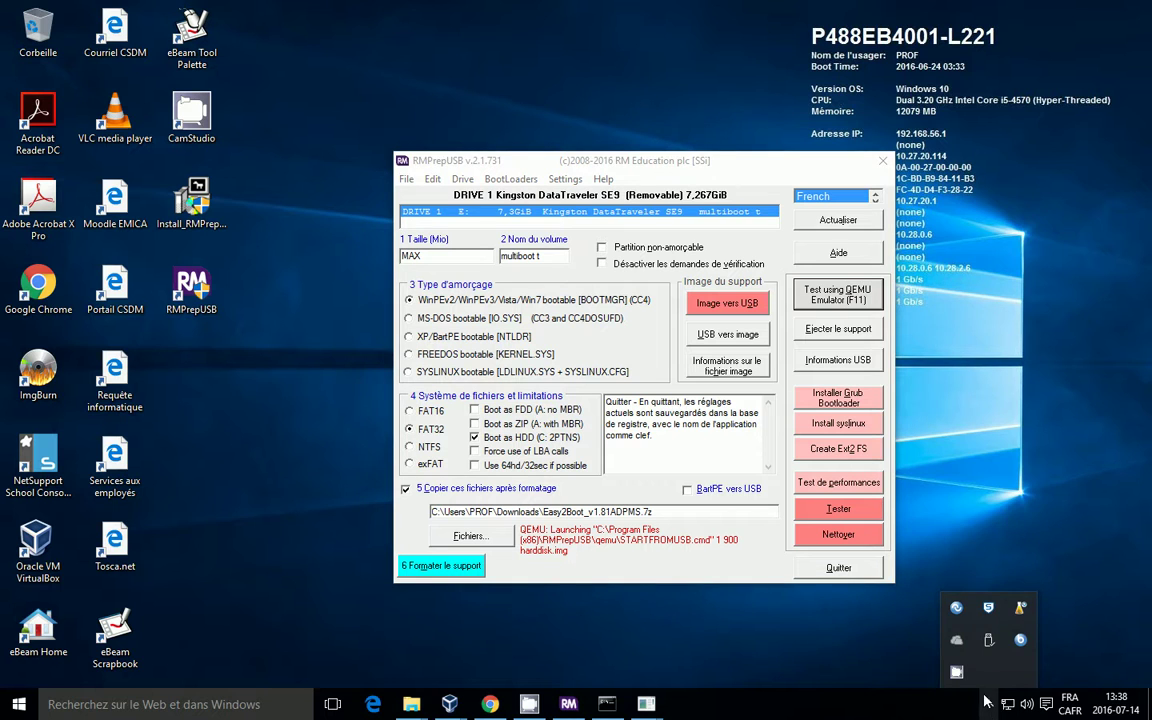
pyautogui.rightClick(958, 675)
pyautogui.click(958, 675)
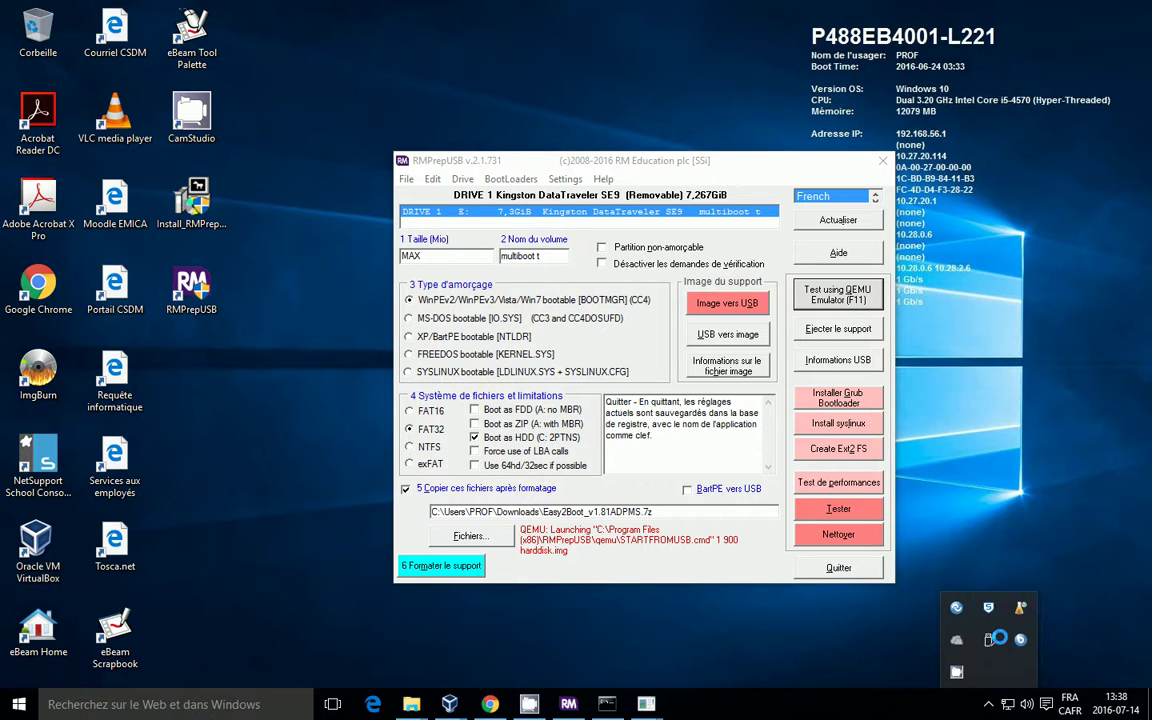